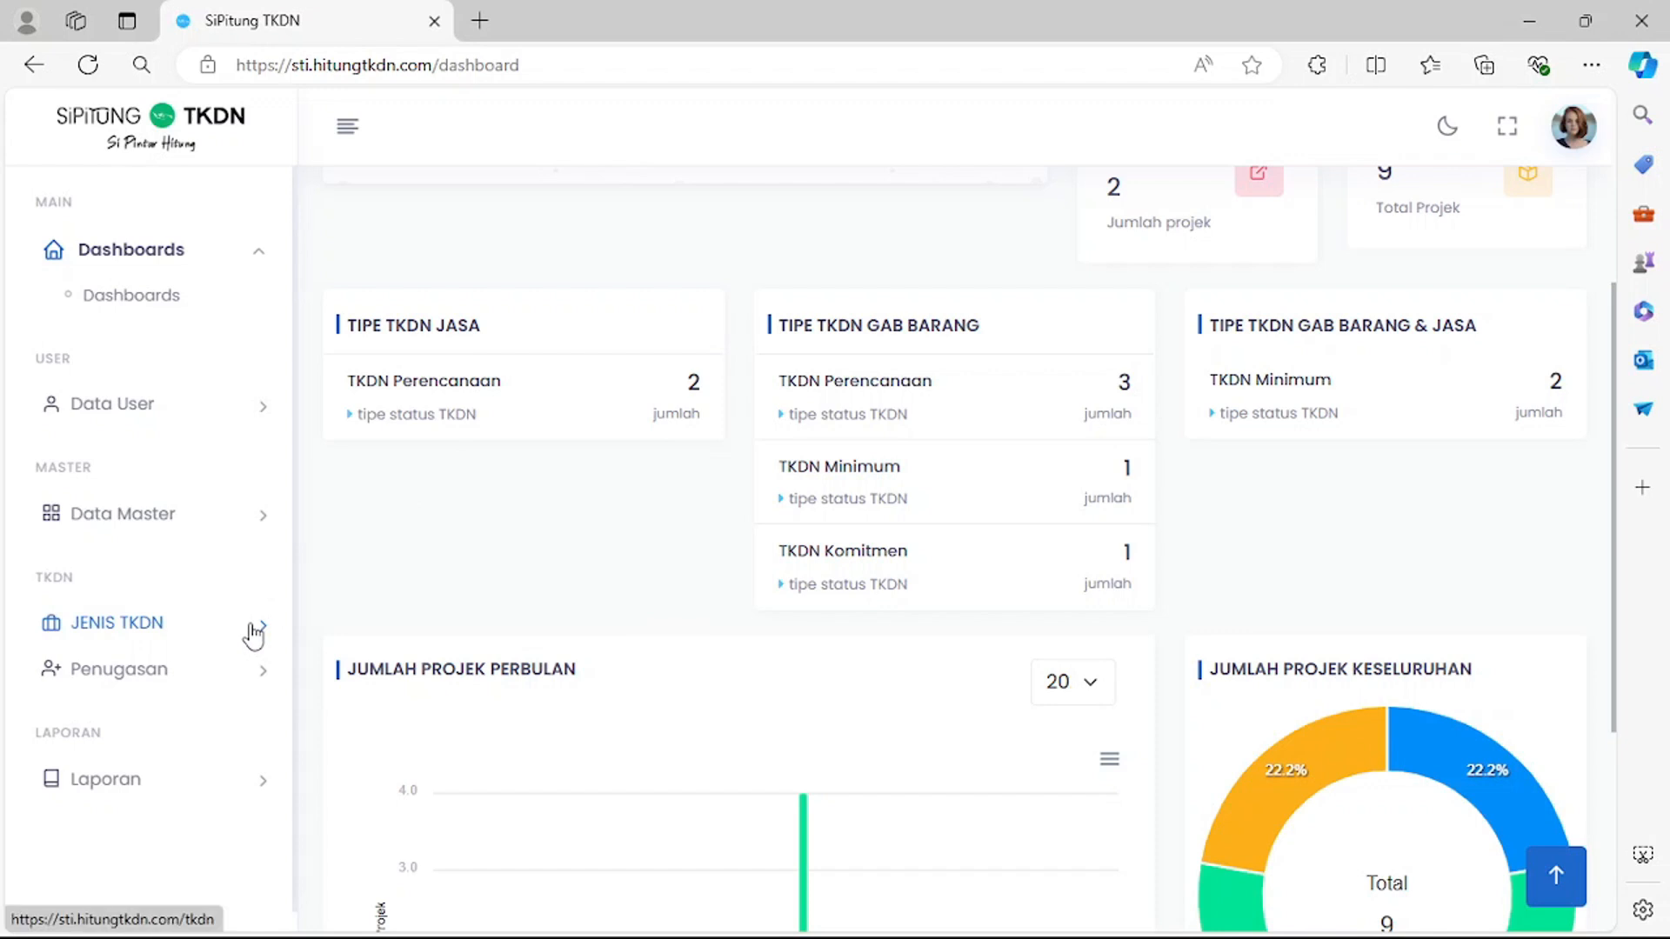
Open the TKDN Jasa project list from Jenis TKDN and view the details of the first project.
left_click(135, 626)
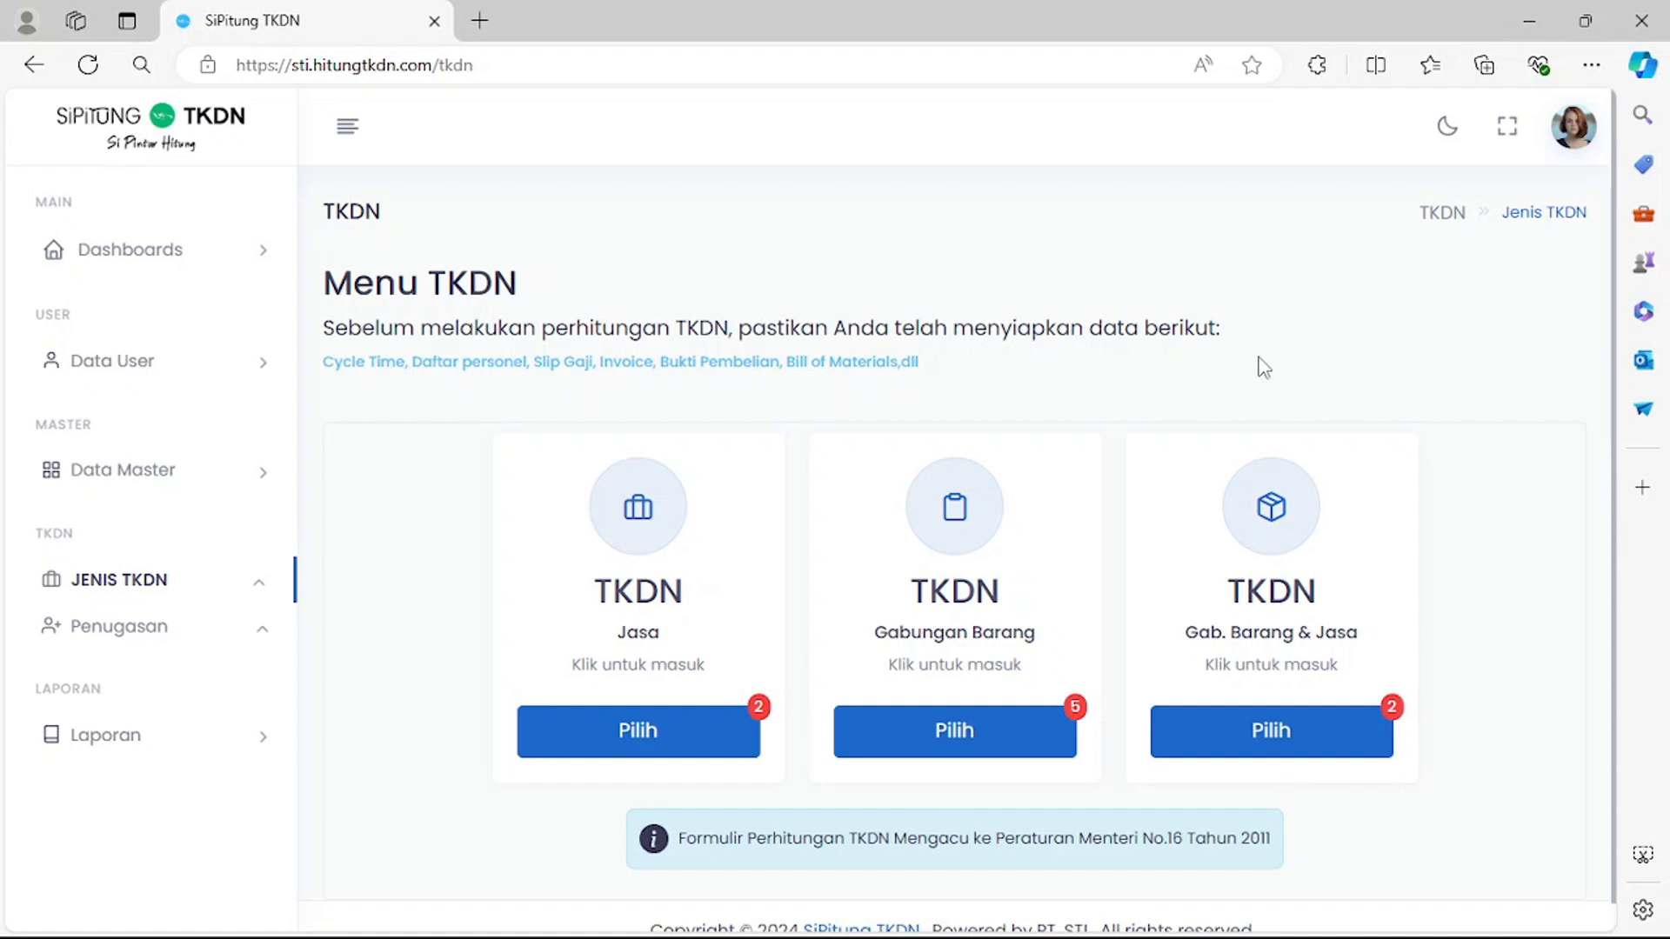
scroll(1266, 367, "down", 1)
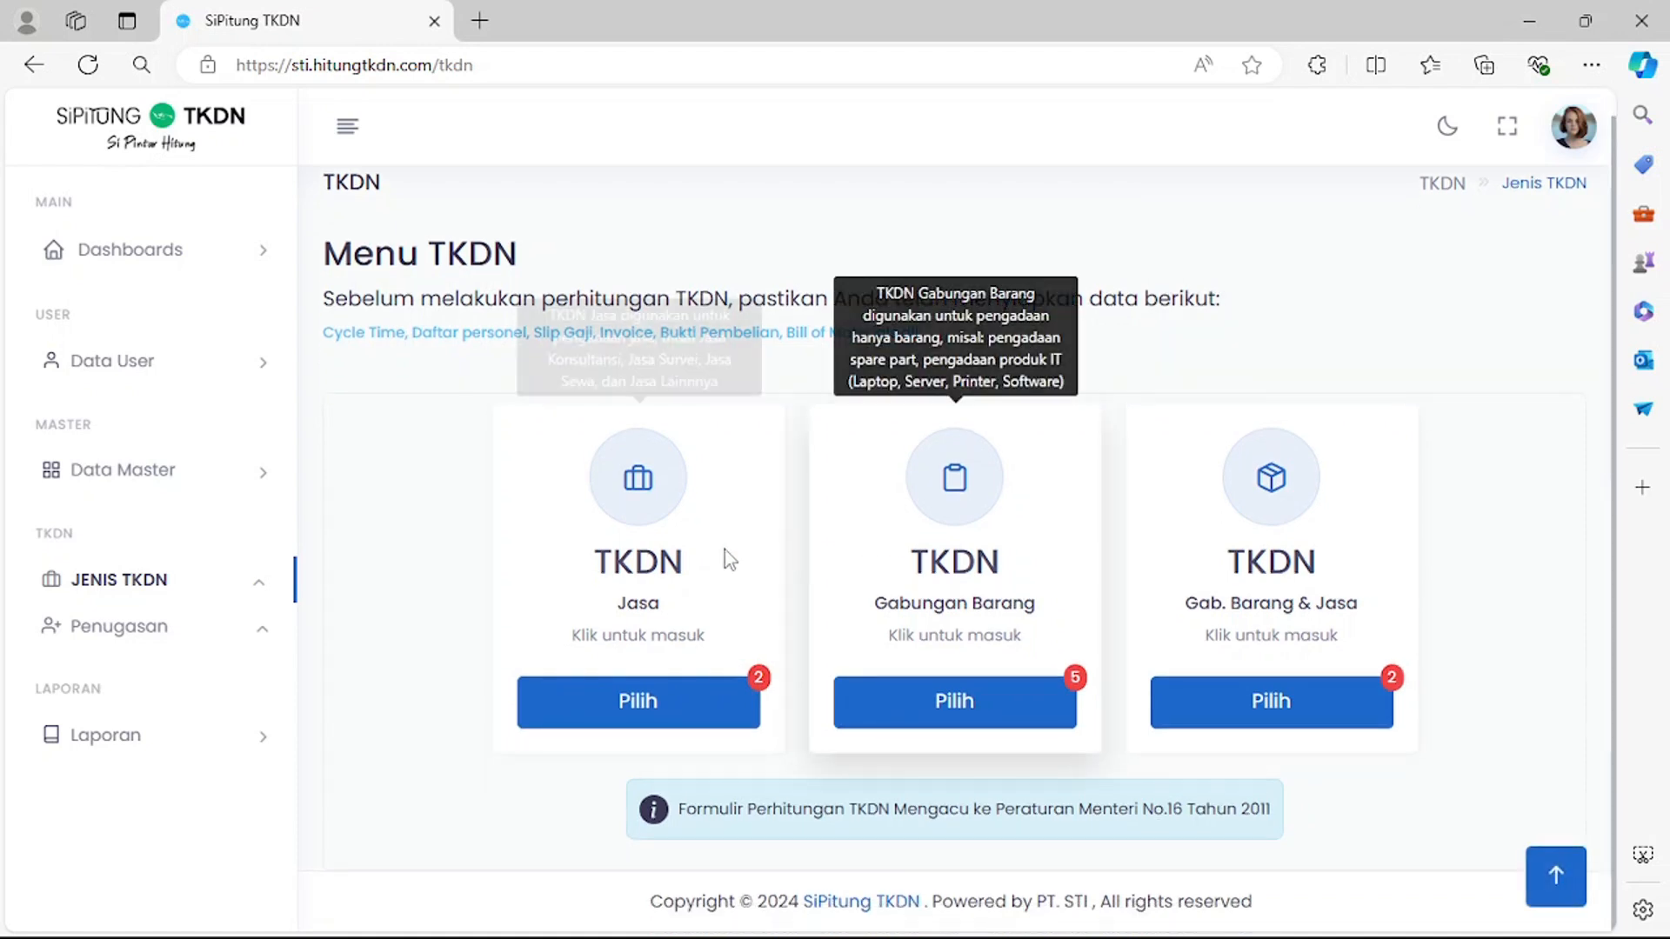
mouse_move(1035, 590)
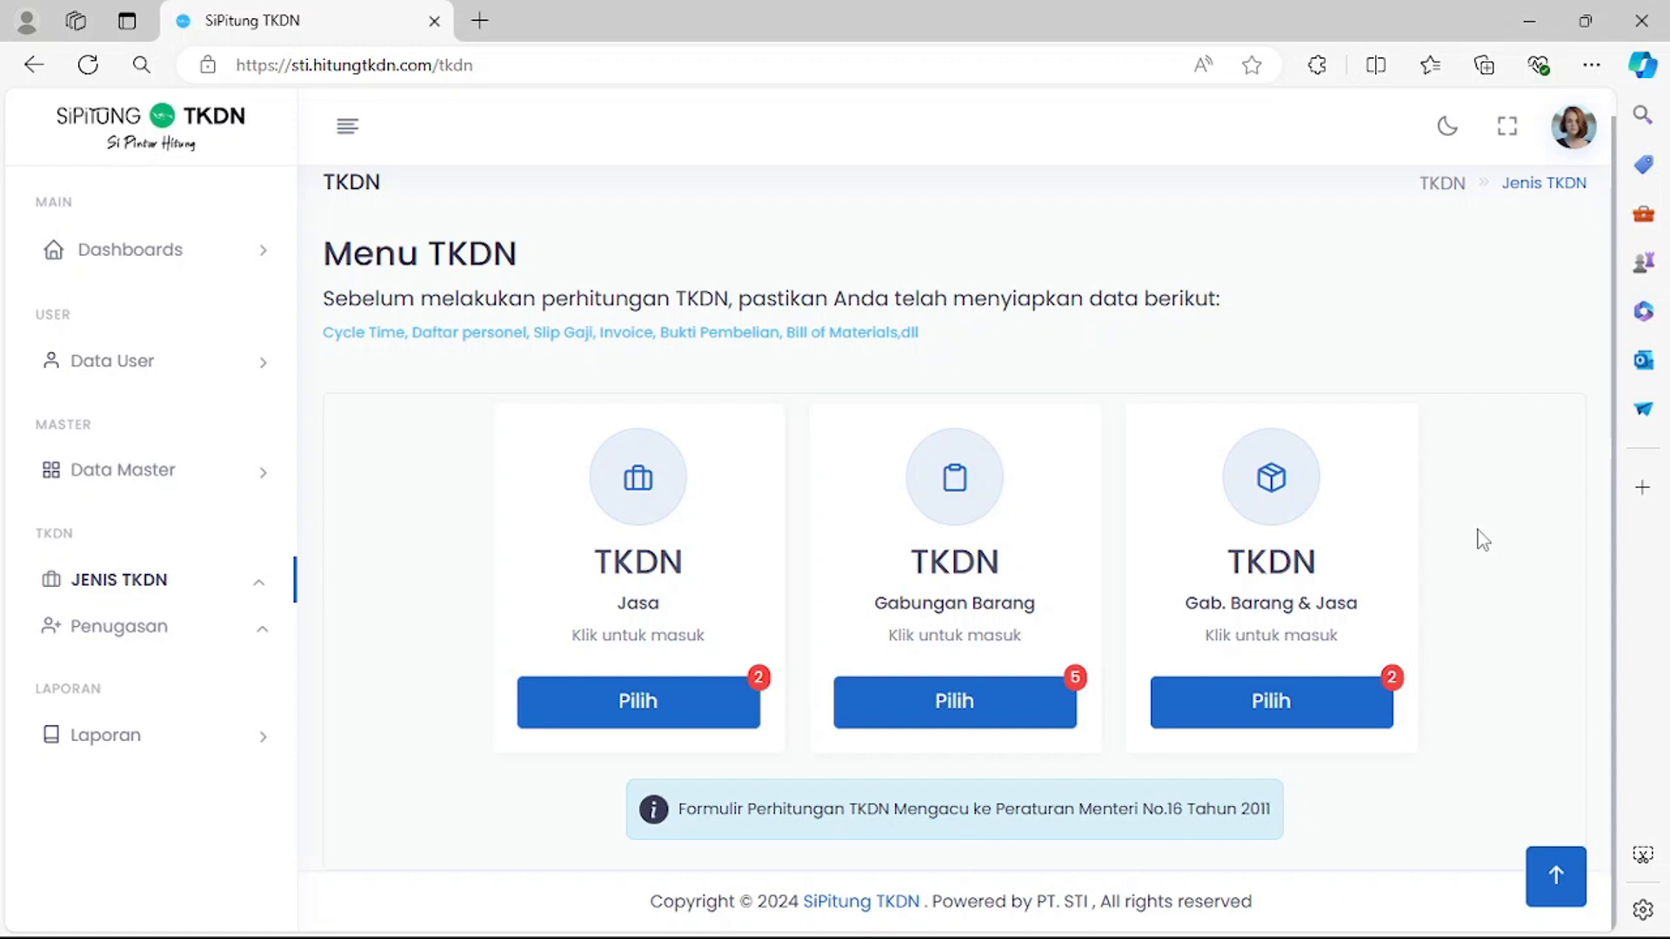
mouse_move(639, 605)
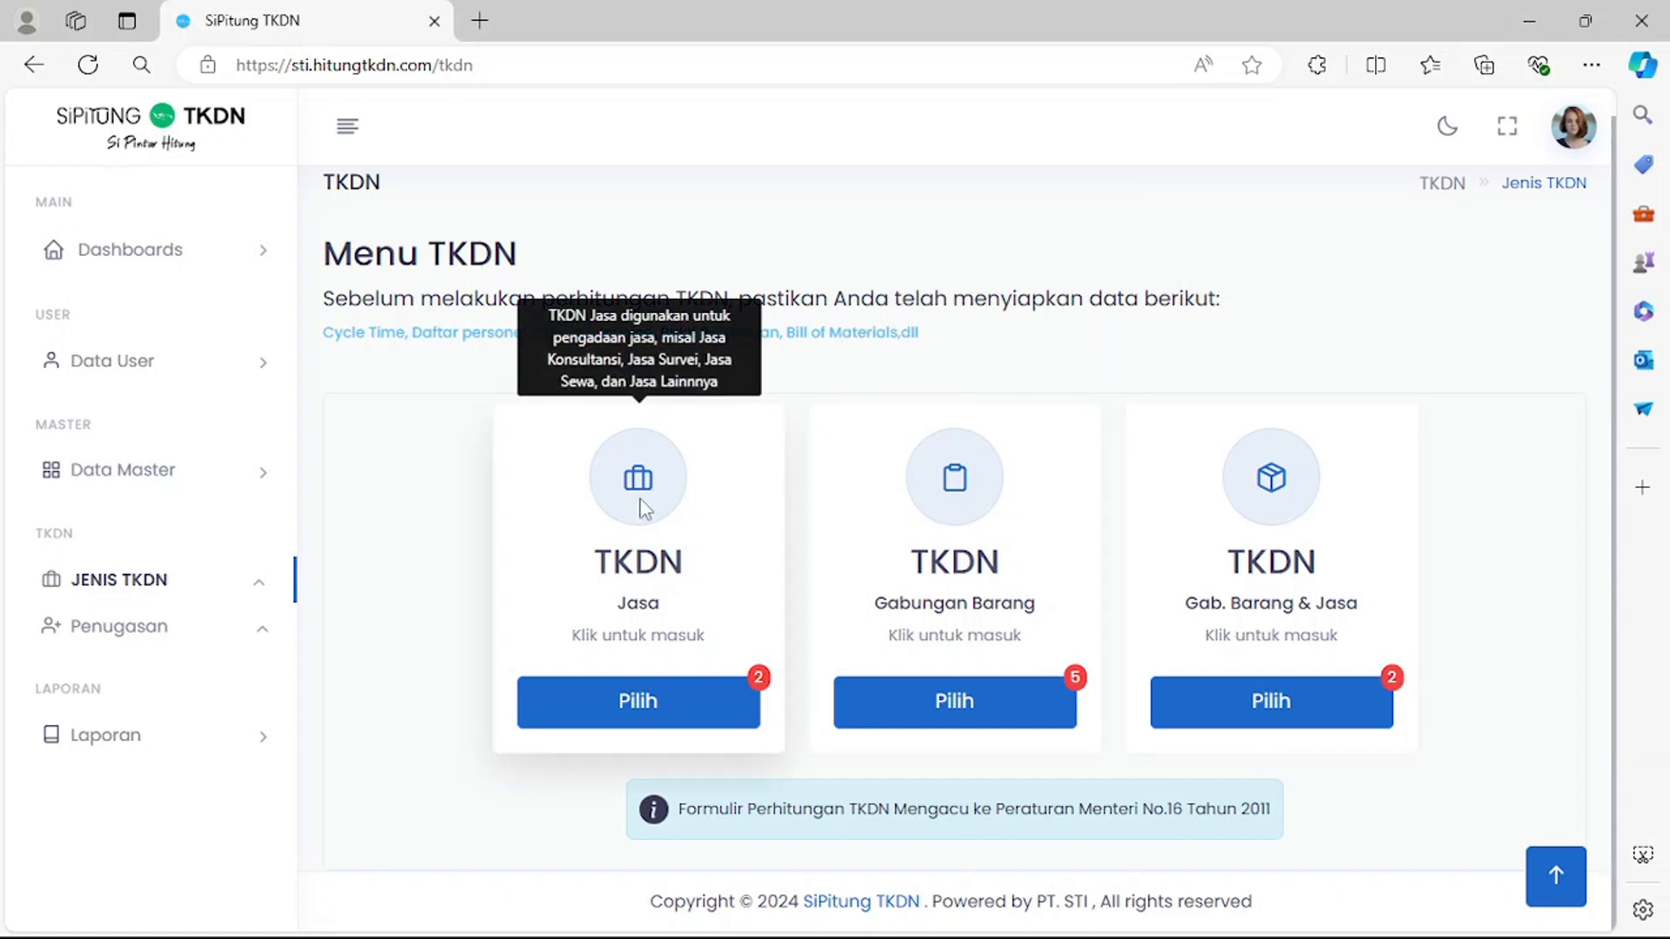
left_click(645, 715)
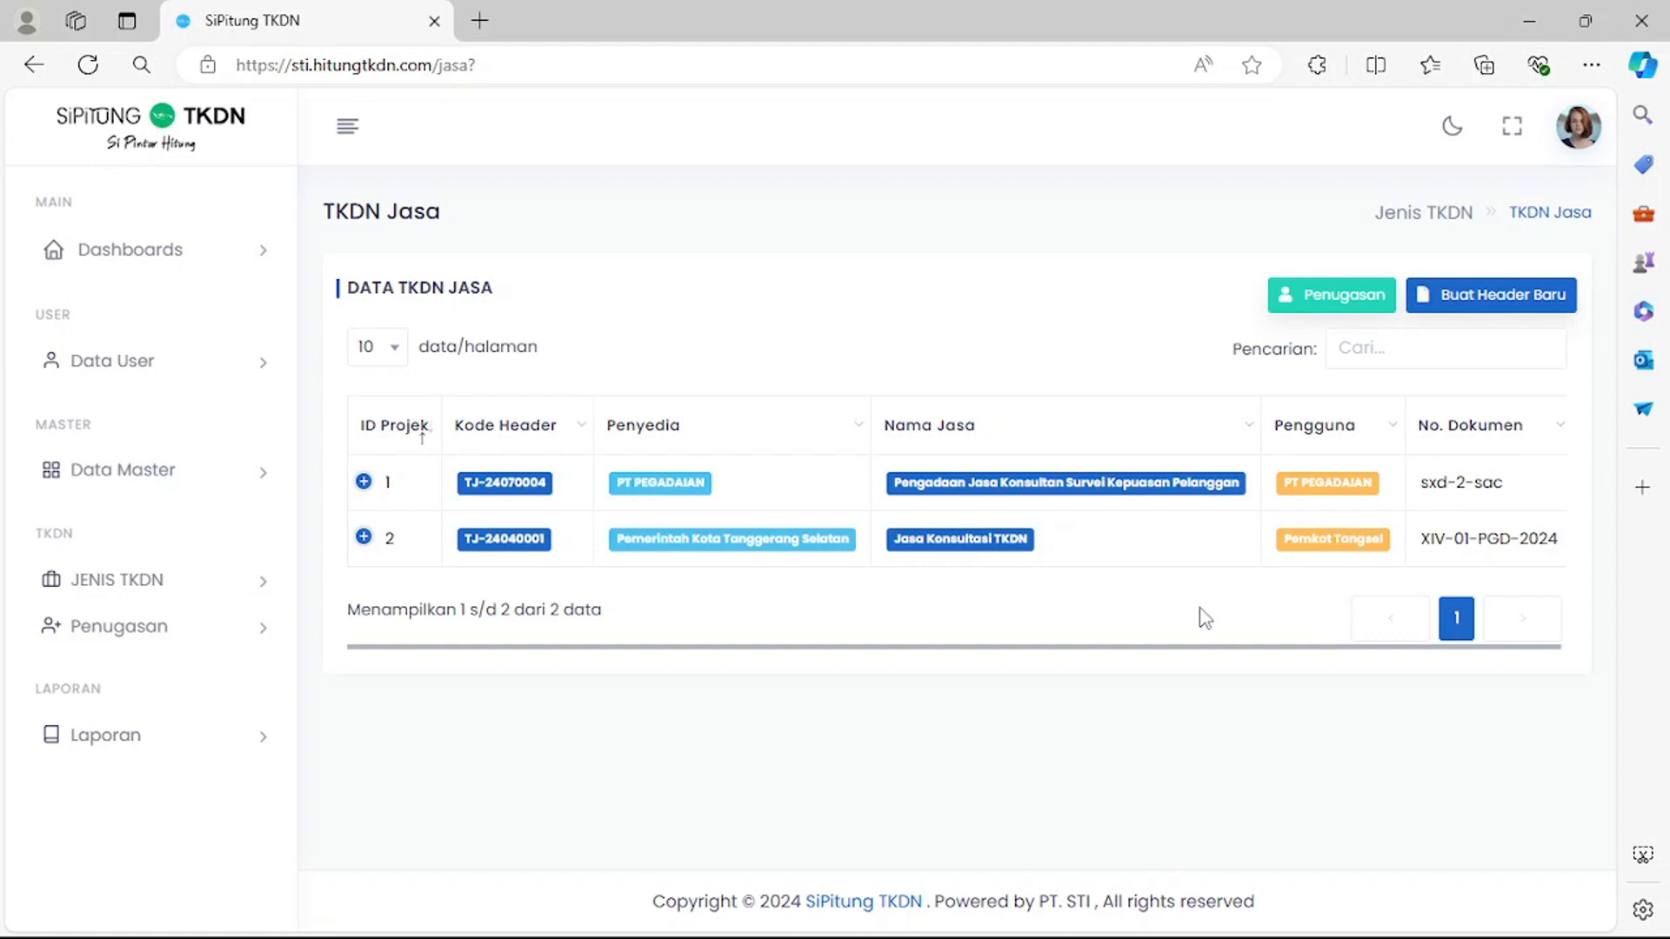
left_click(364, 482)
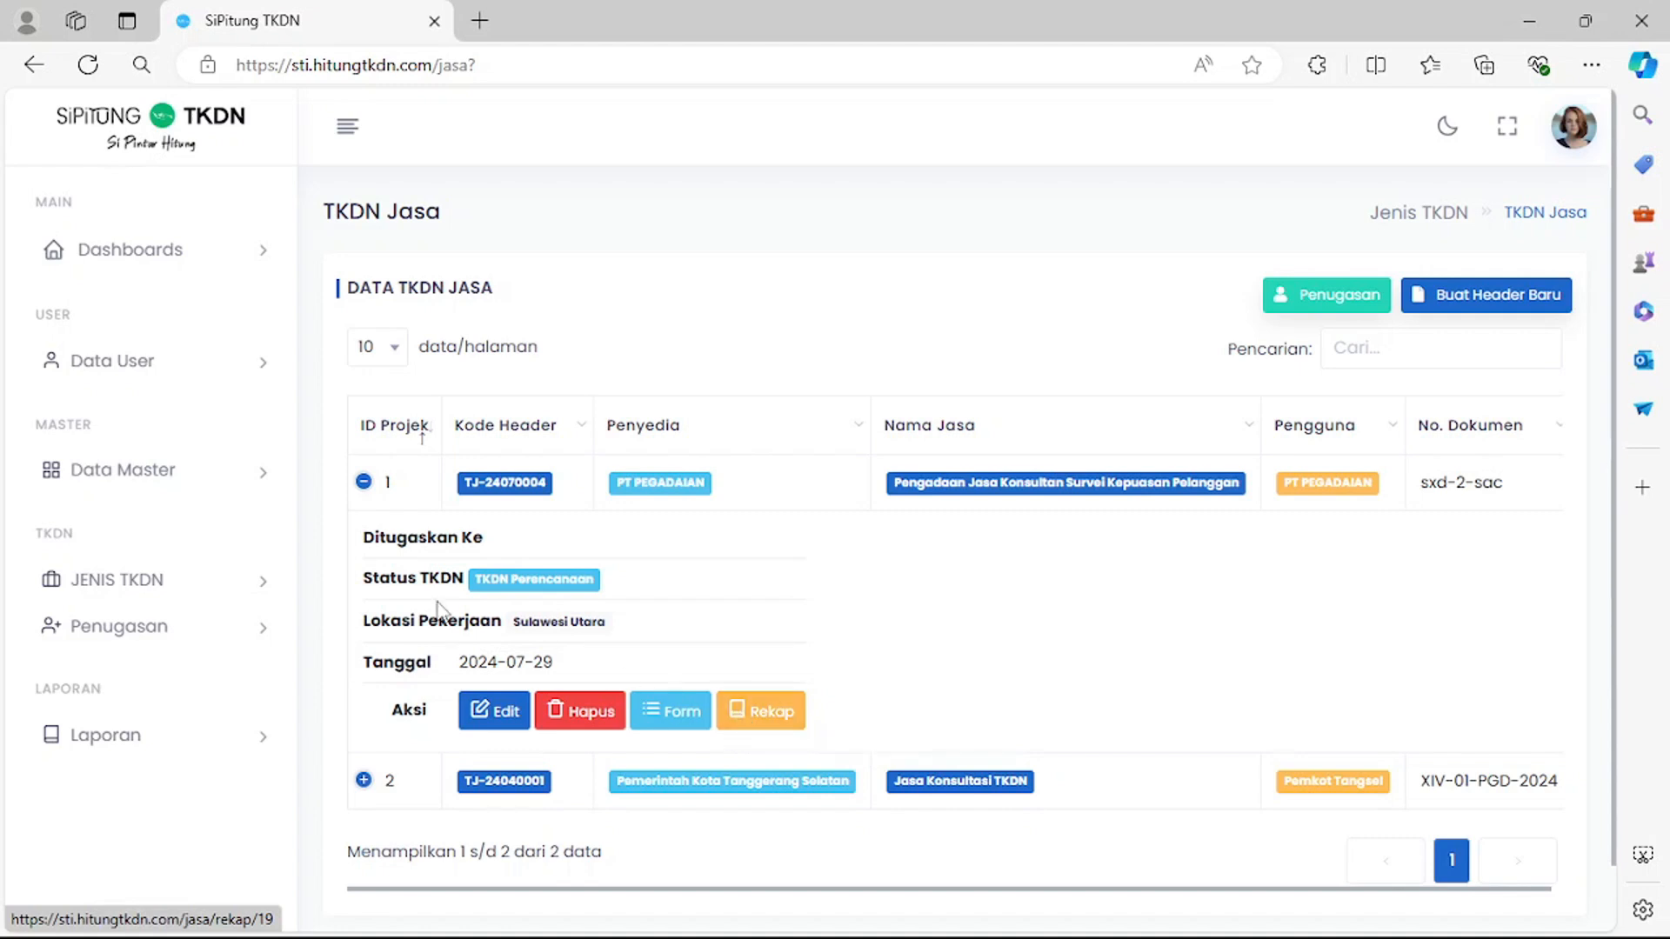
left_click(365, 484)
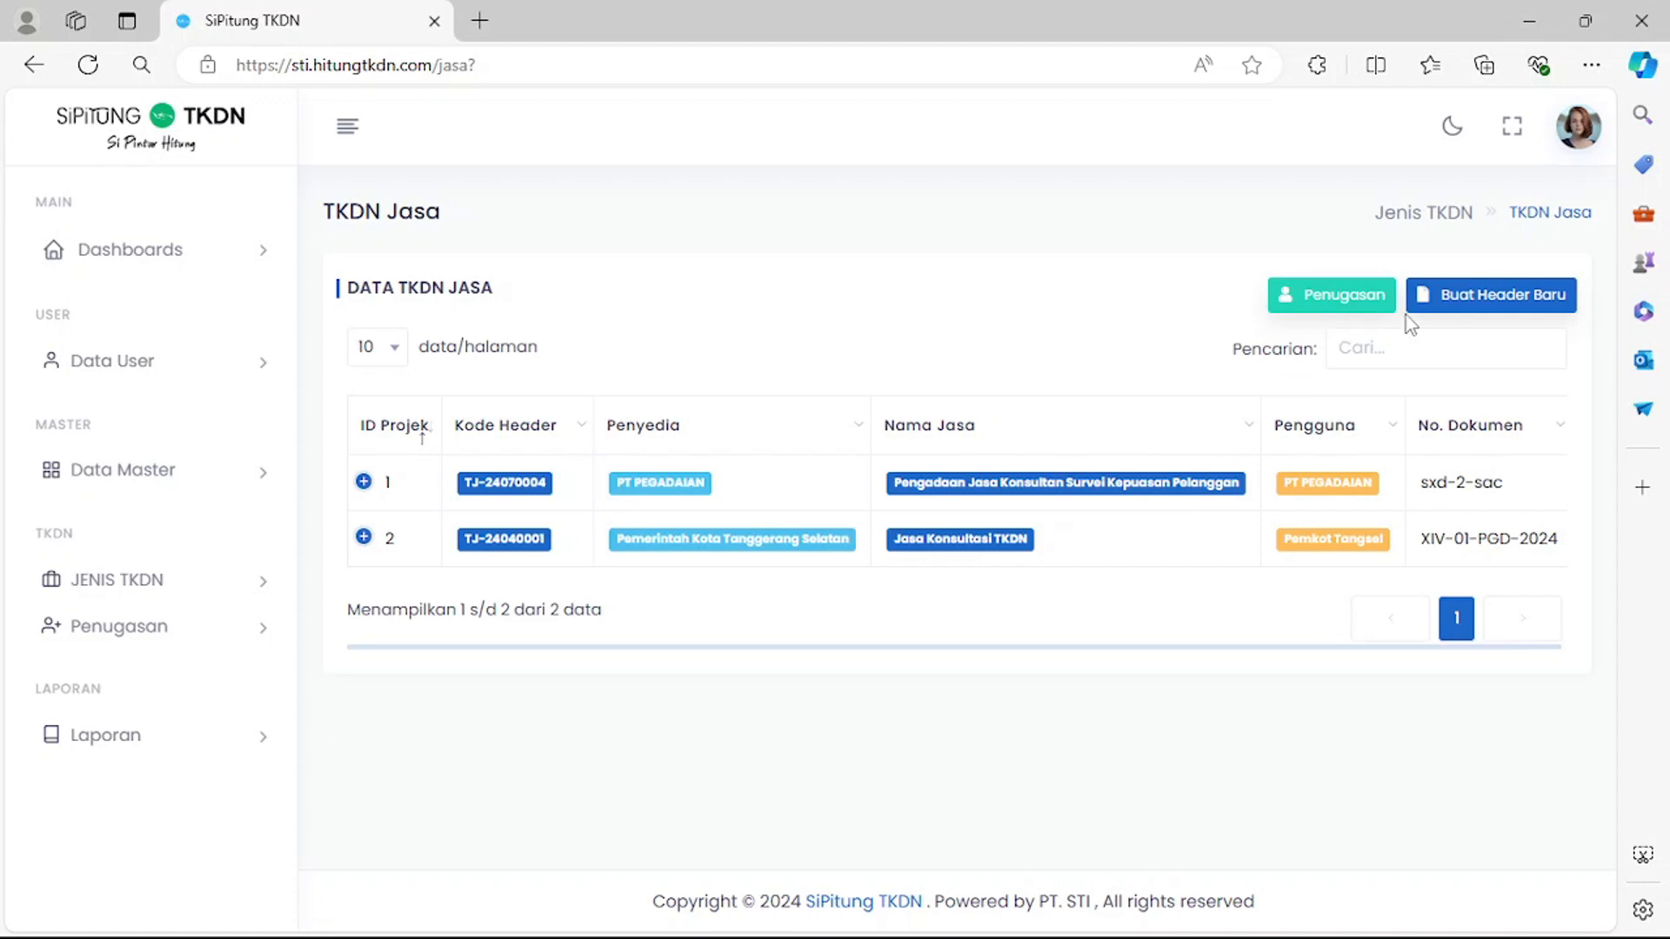
Start a new TKDN Jasa header and set Nama Pengguna Anggaran to PemKab Selayar.
left_click(1461, 305)
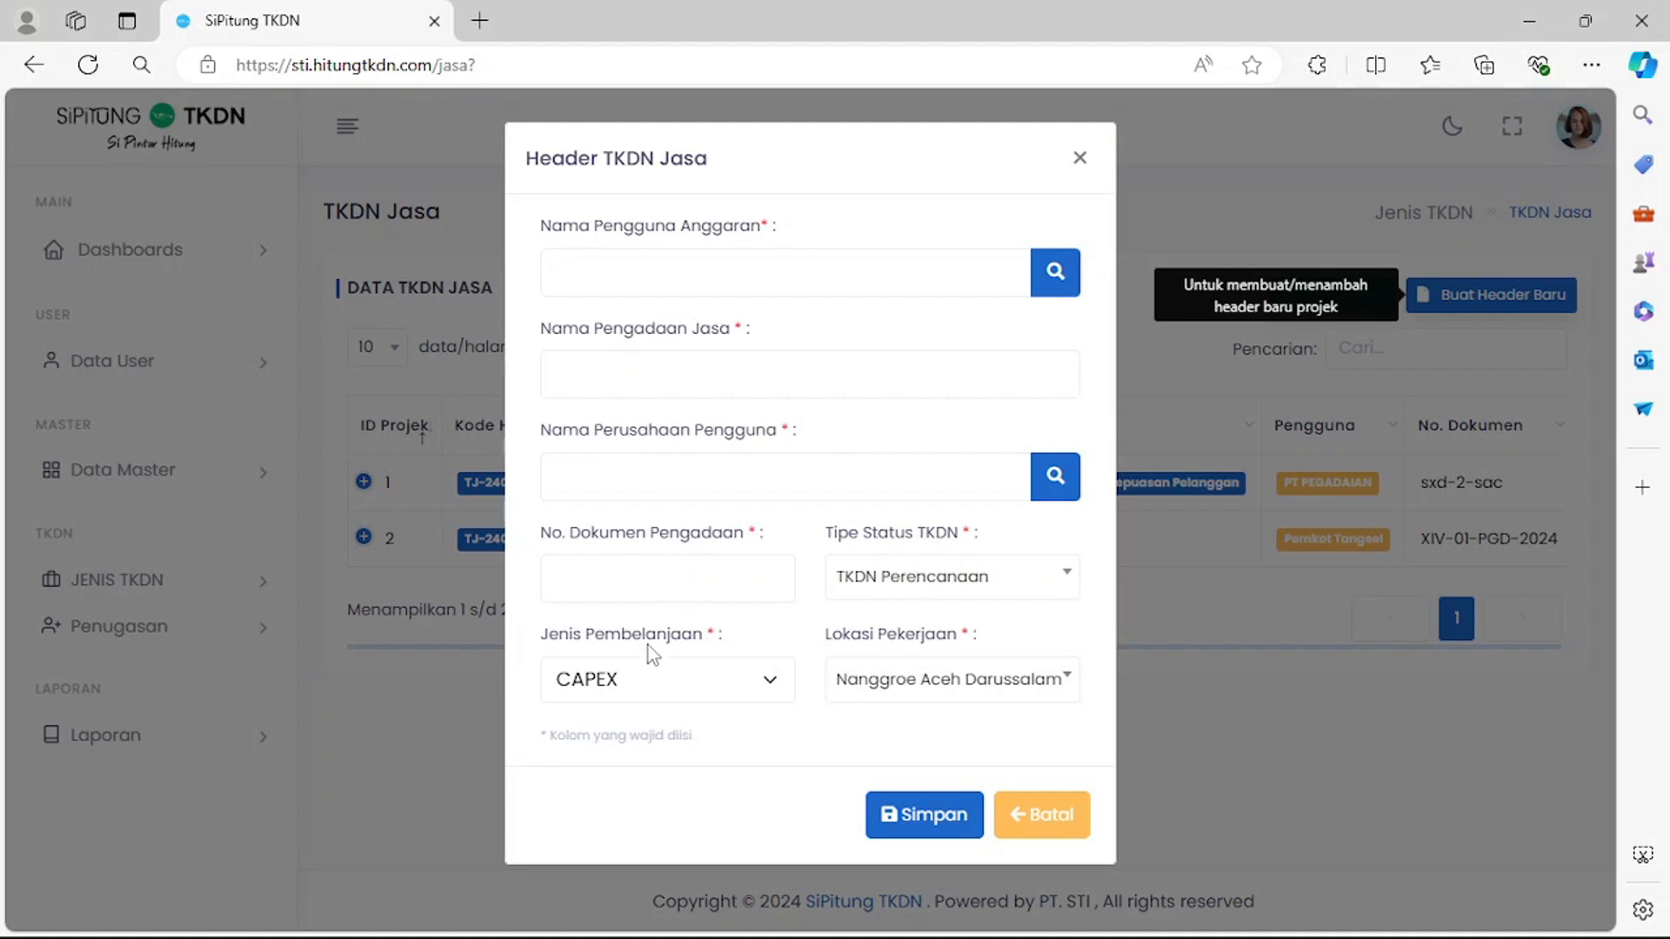
left_click(642, 281)
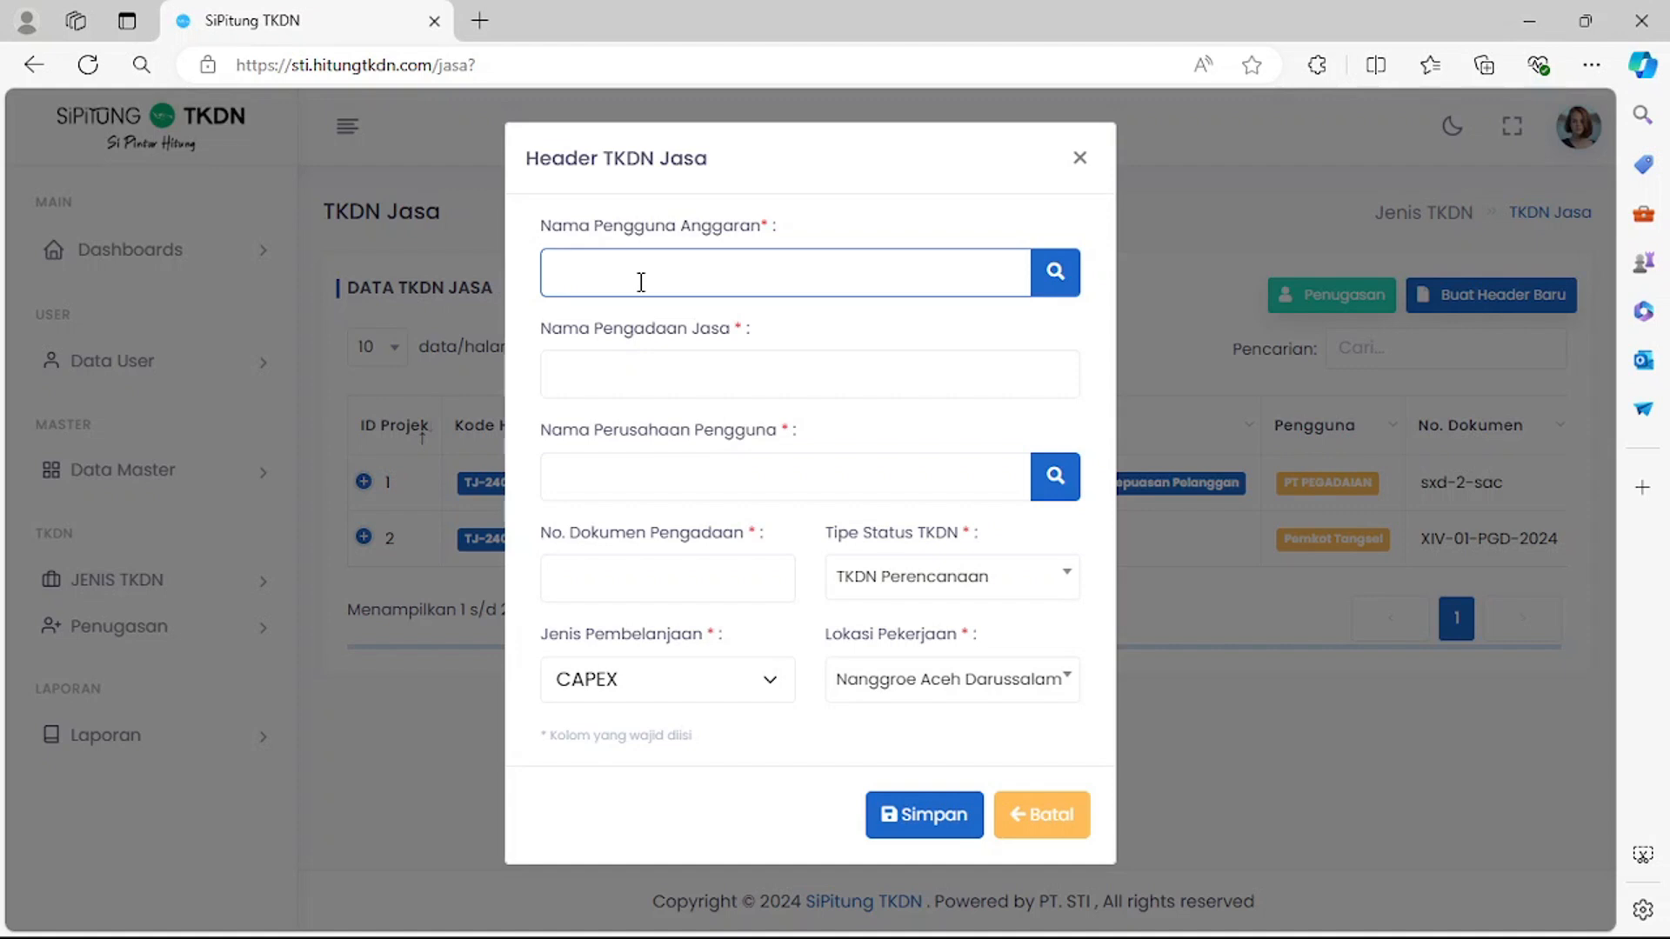
type("PEM")
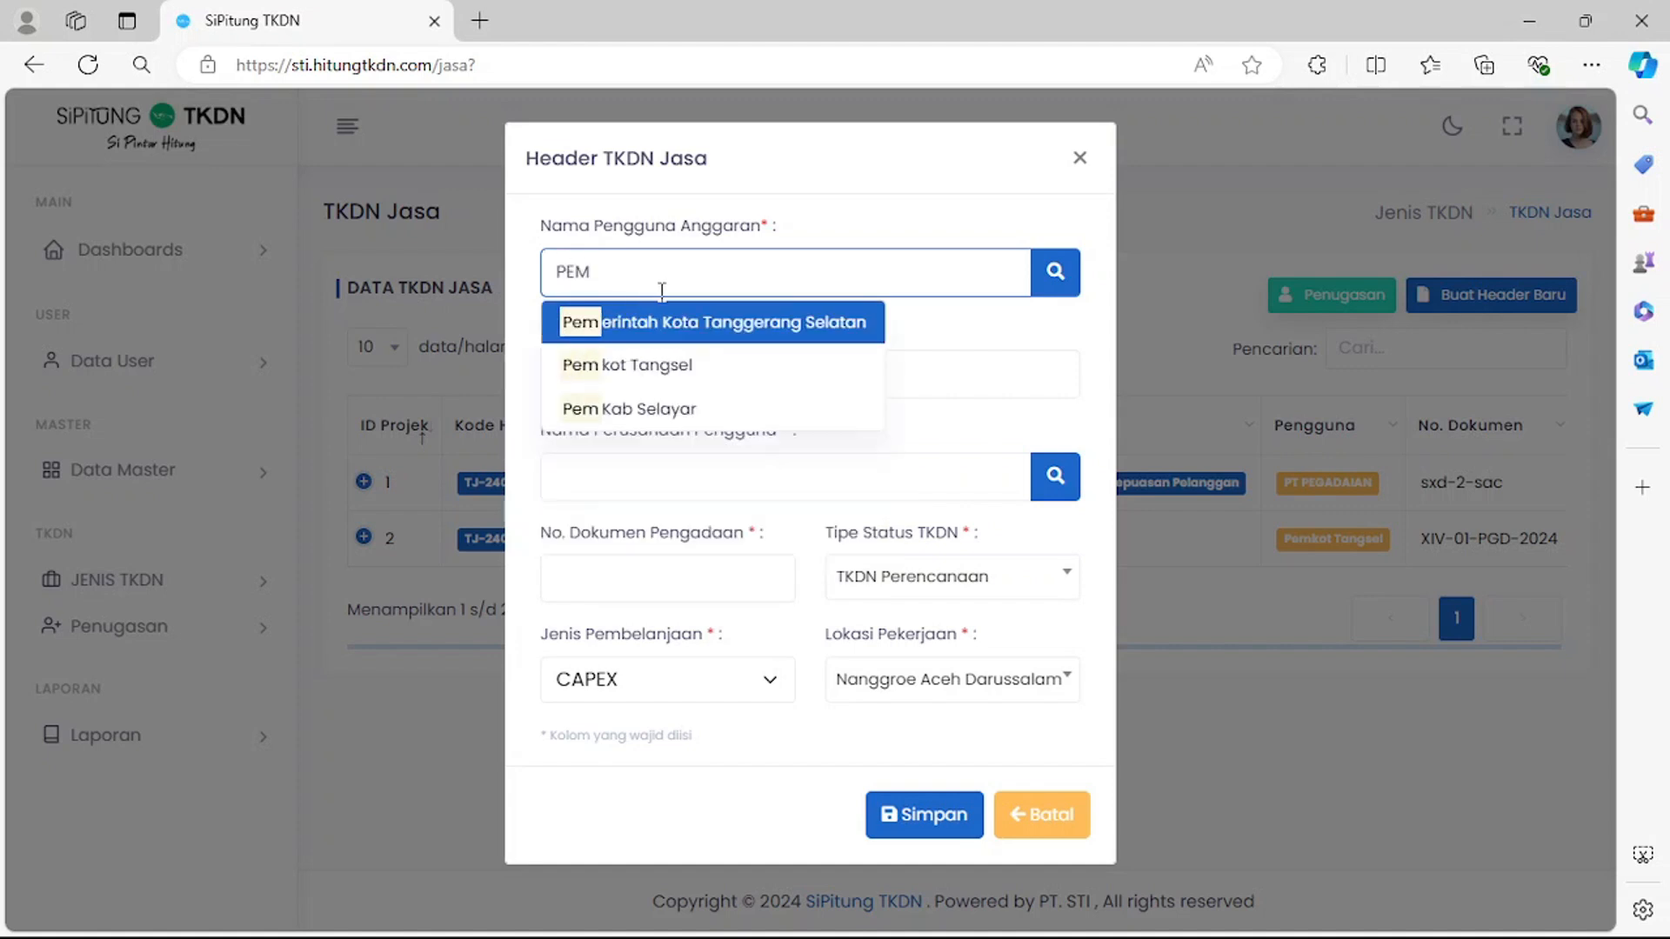
left_click(661, 407)
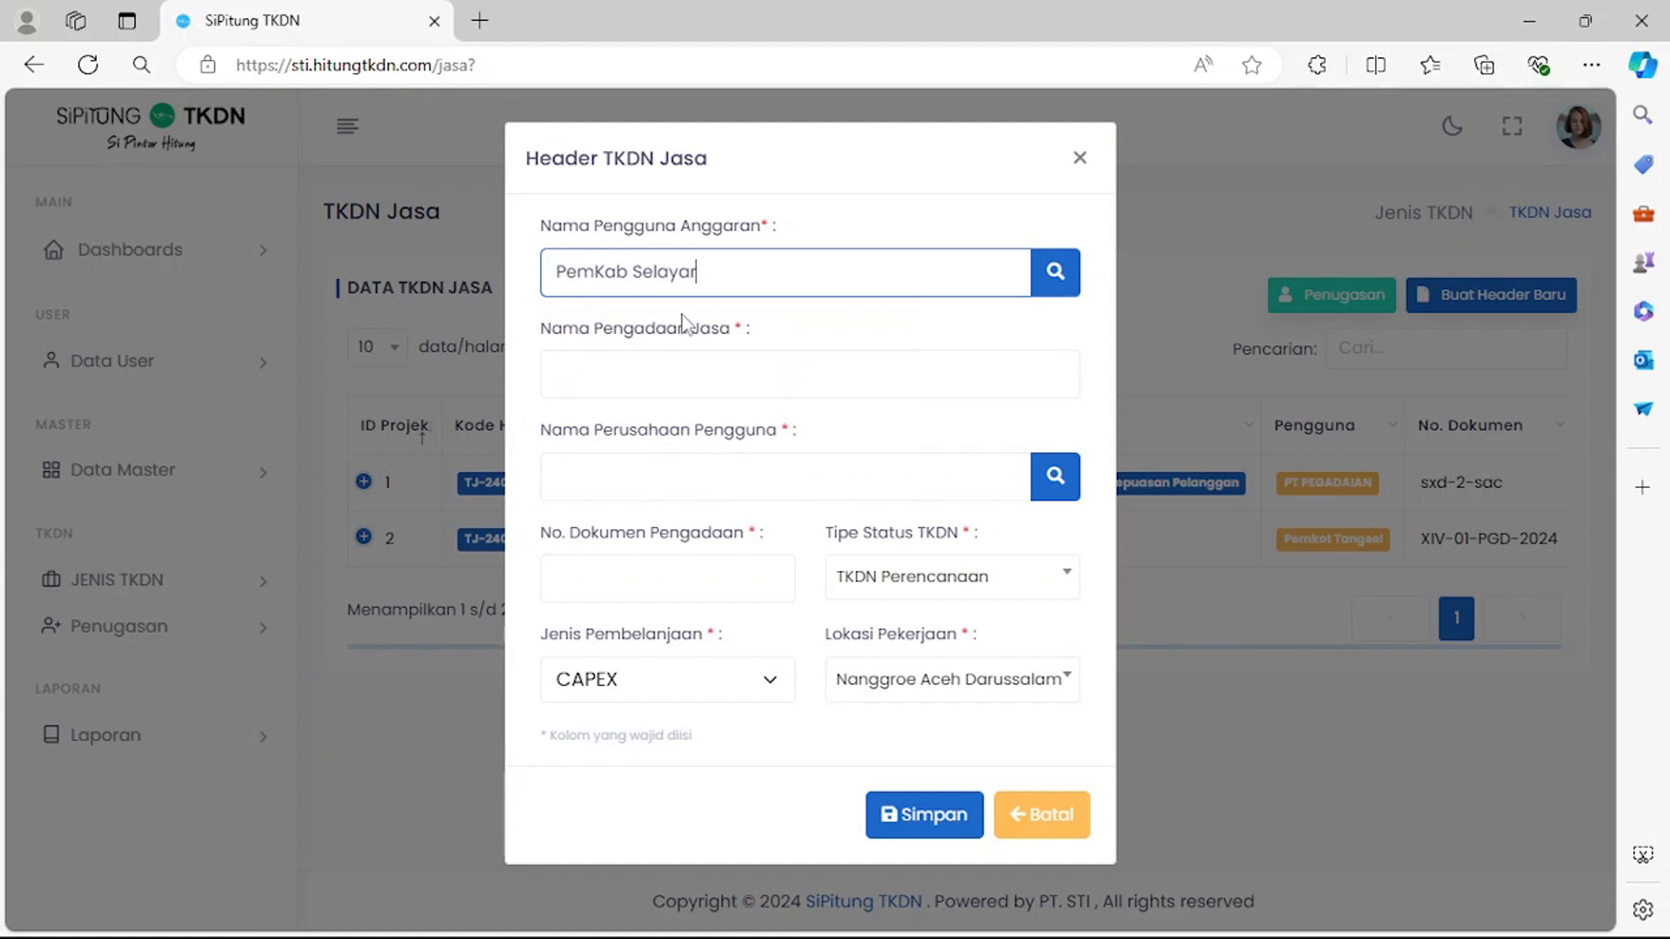
left_click(755, 321)
Enter "Jasa Instalasi Internet Starlink" as the Nama Pengadaan Jasa.
left_click(748, 360)
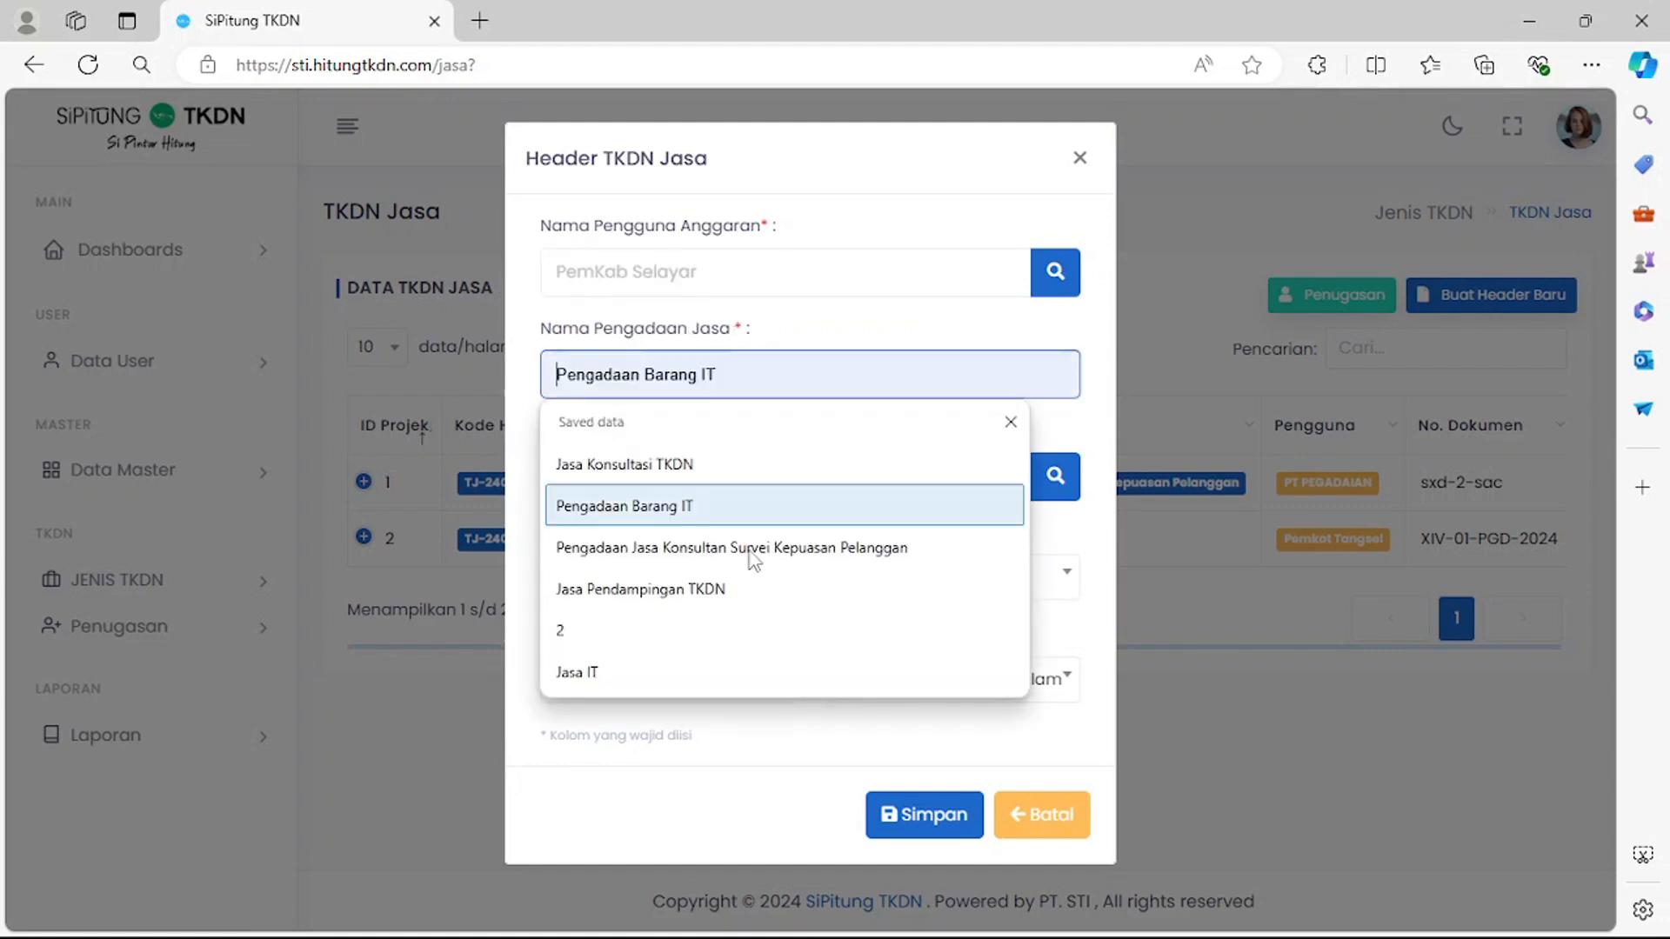
left_click(767, 589)
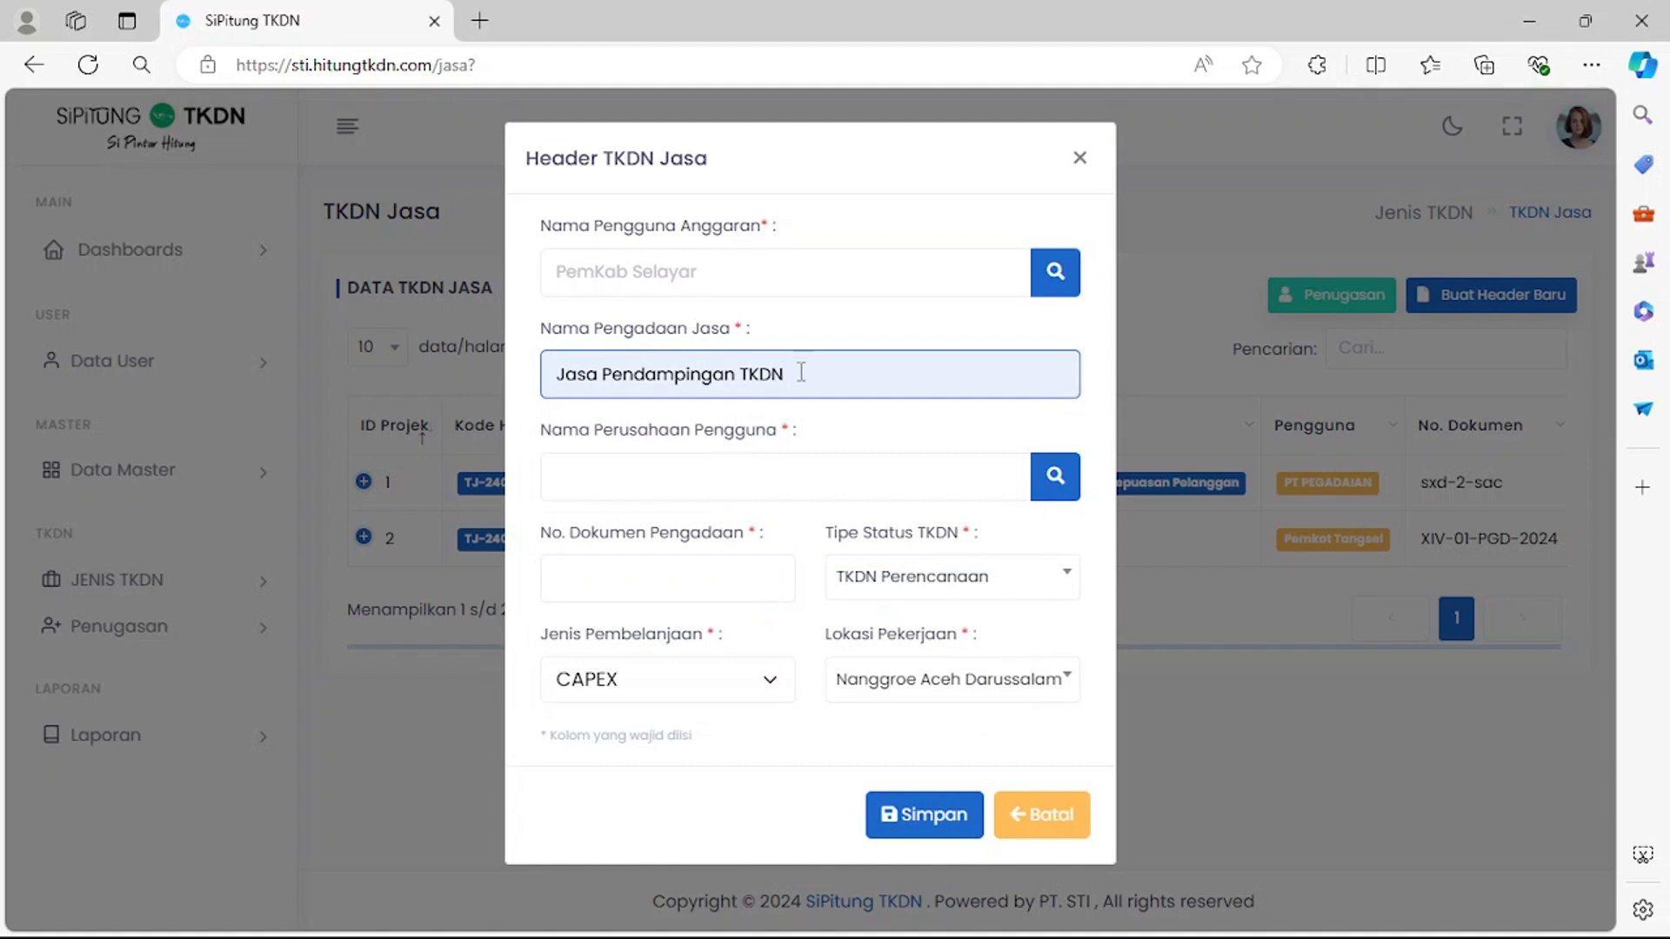
left_click_drag(802, 372, 549, 389)
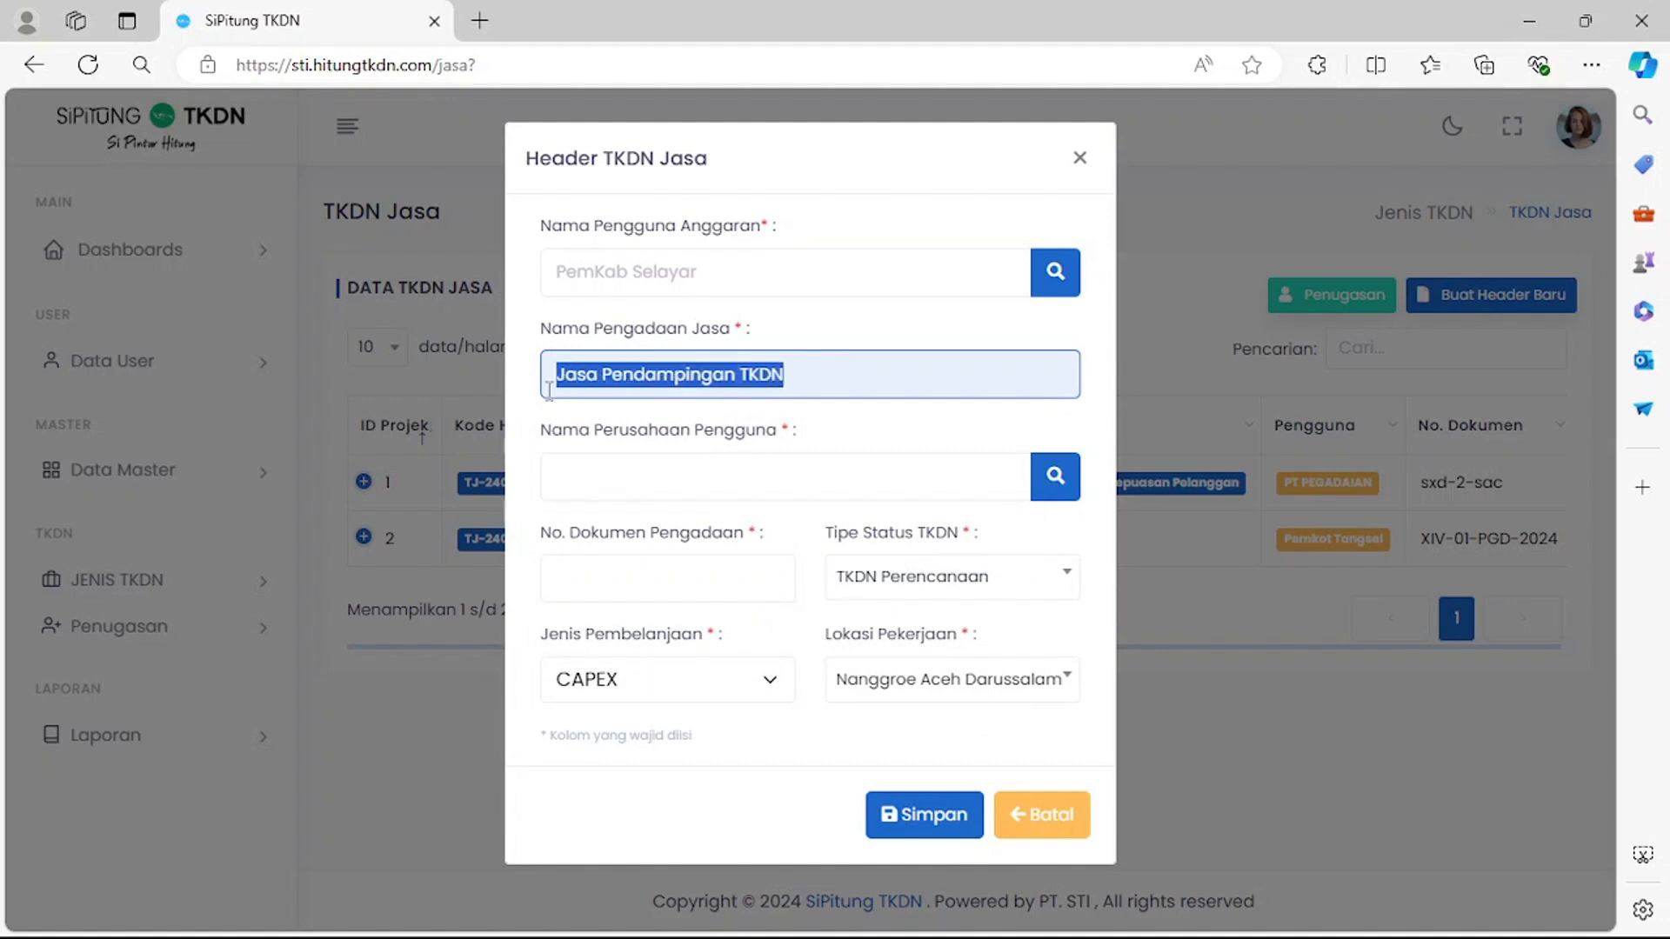
type("jASA")
key("BackSpace")
key("BackSpace")
key("BackSpace")
key("BackSpace")
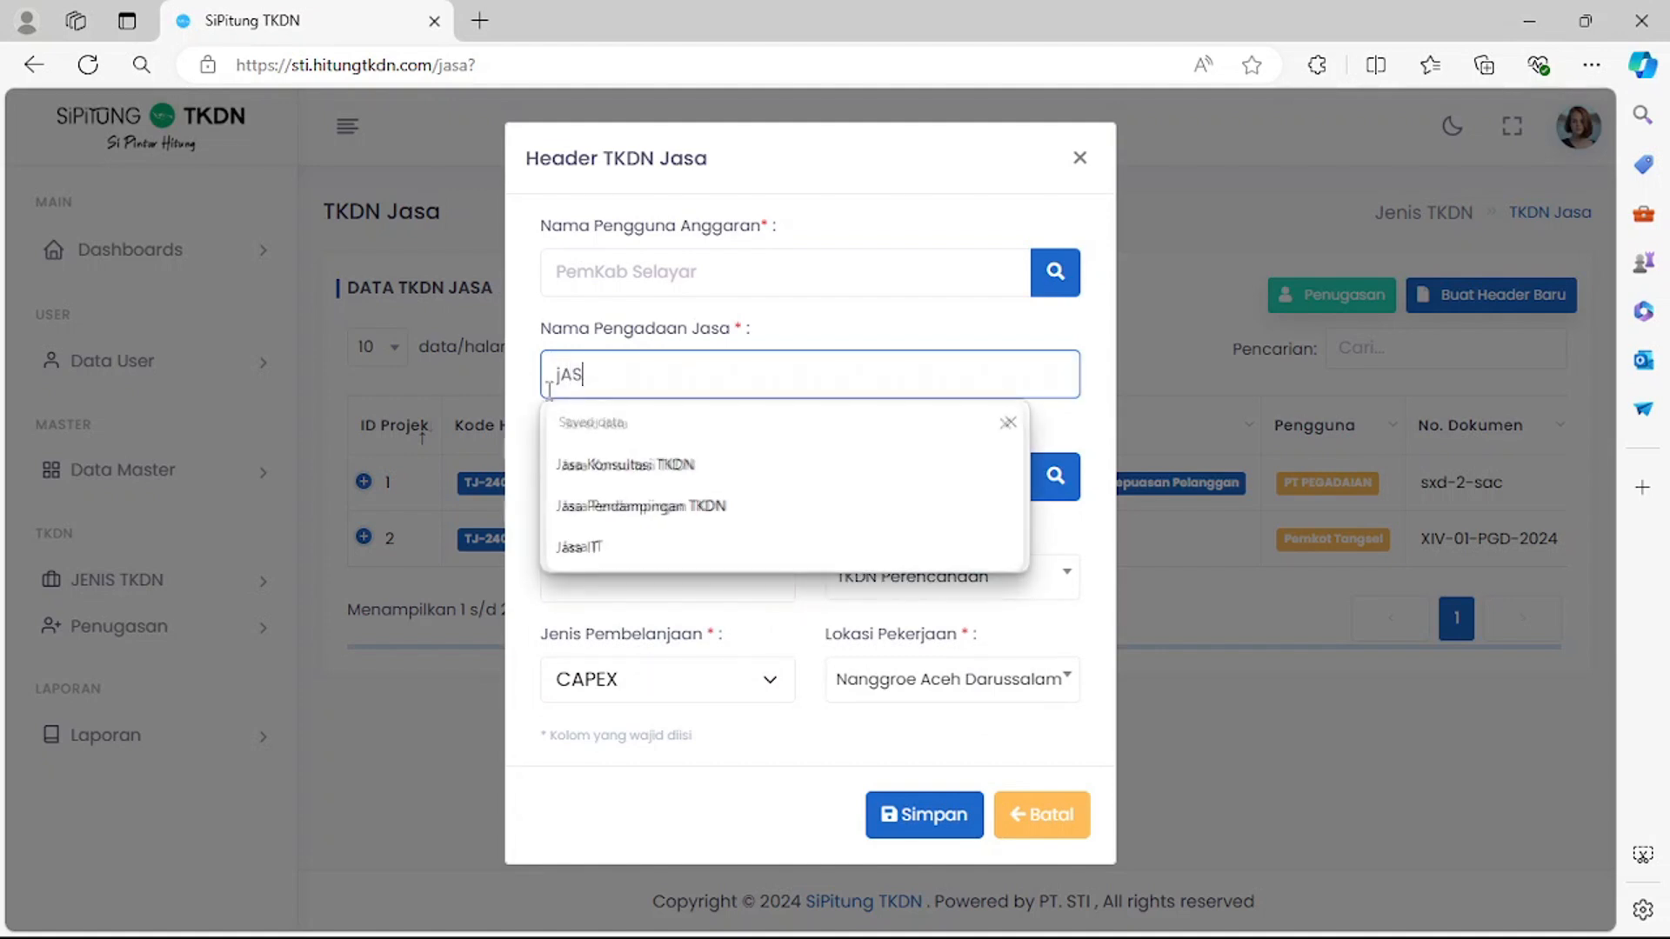
key("Caps_Lock")
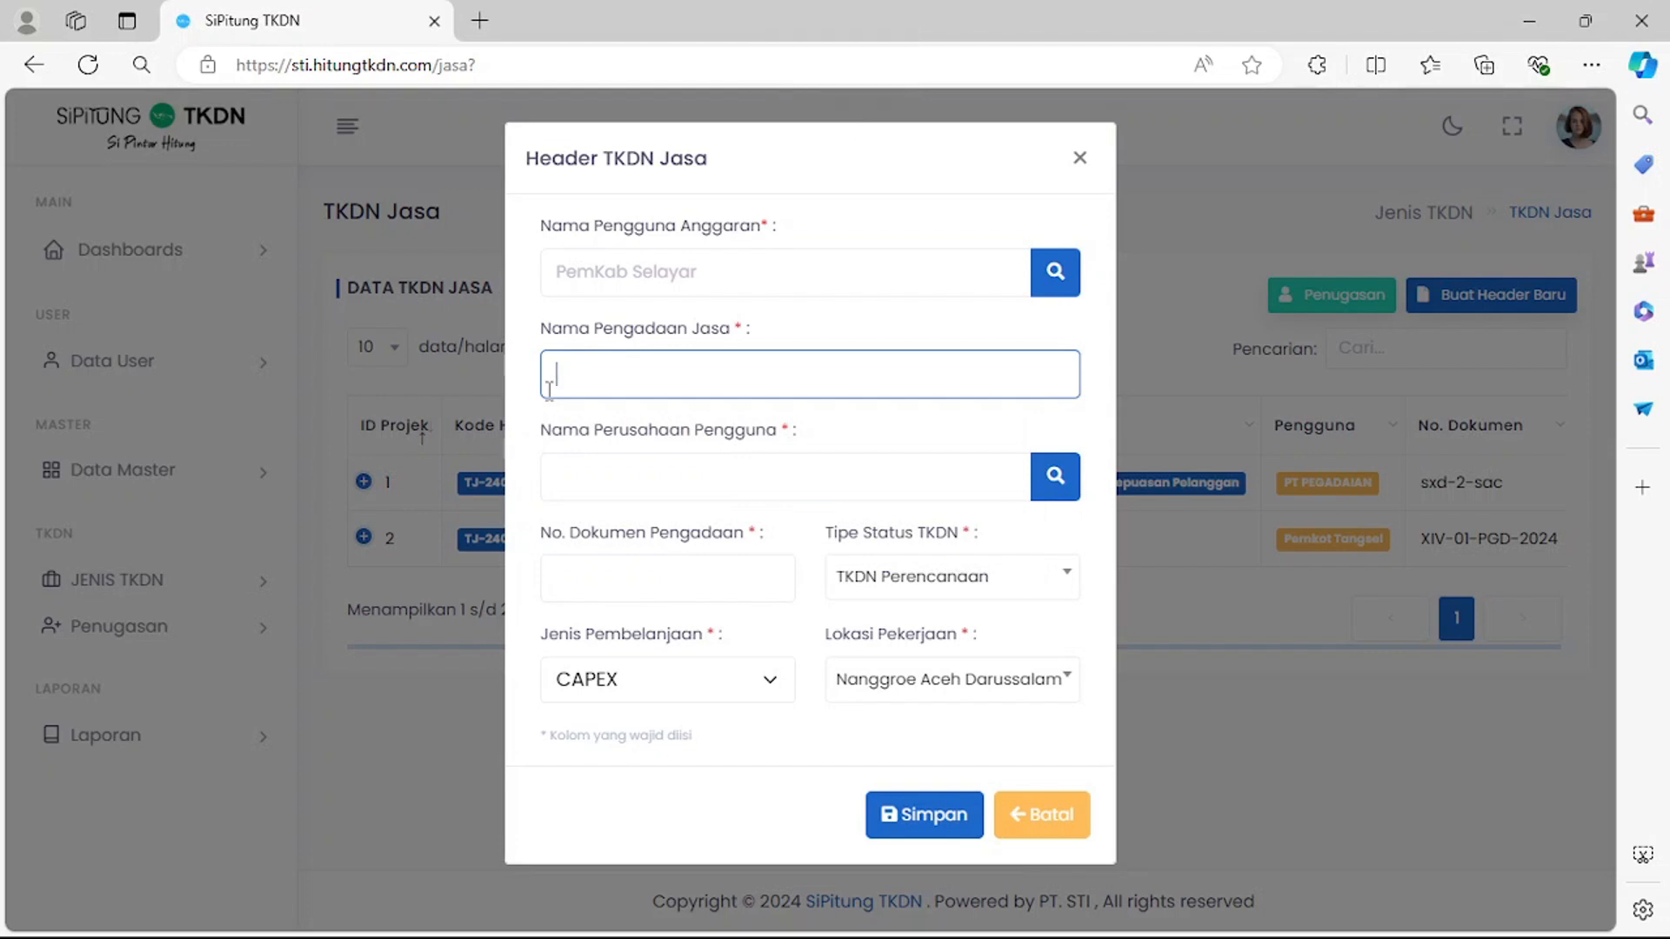
type("Jasa In")
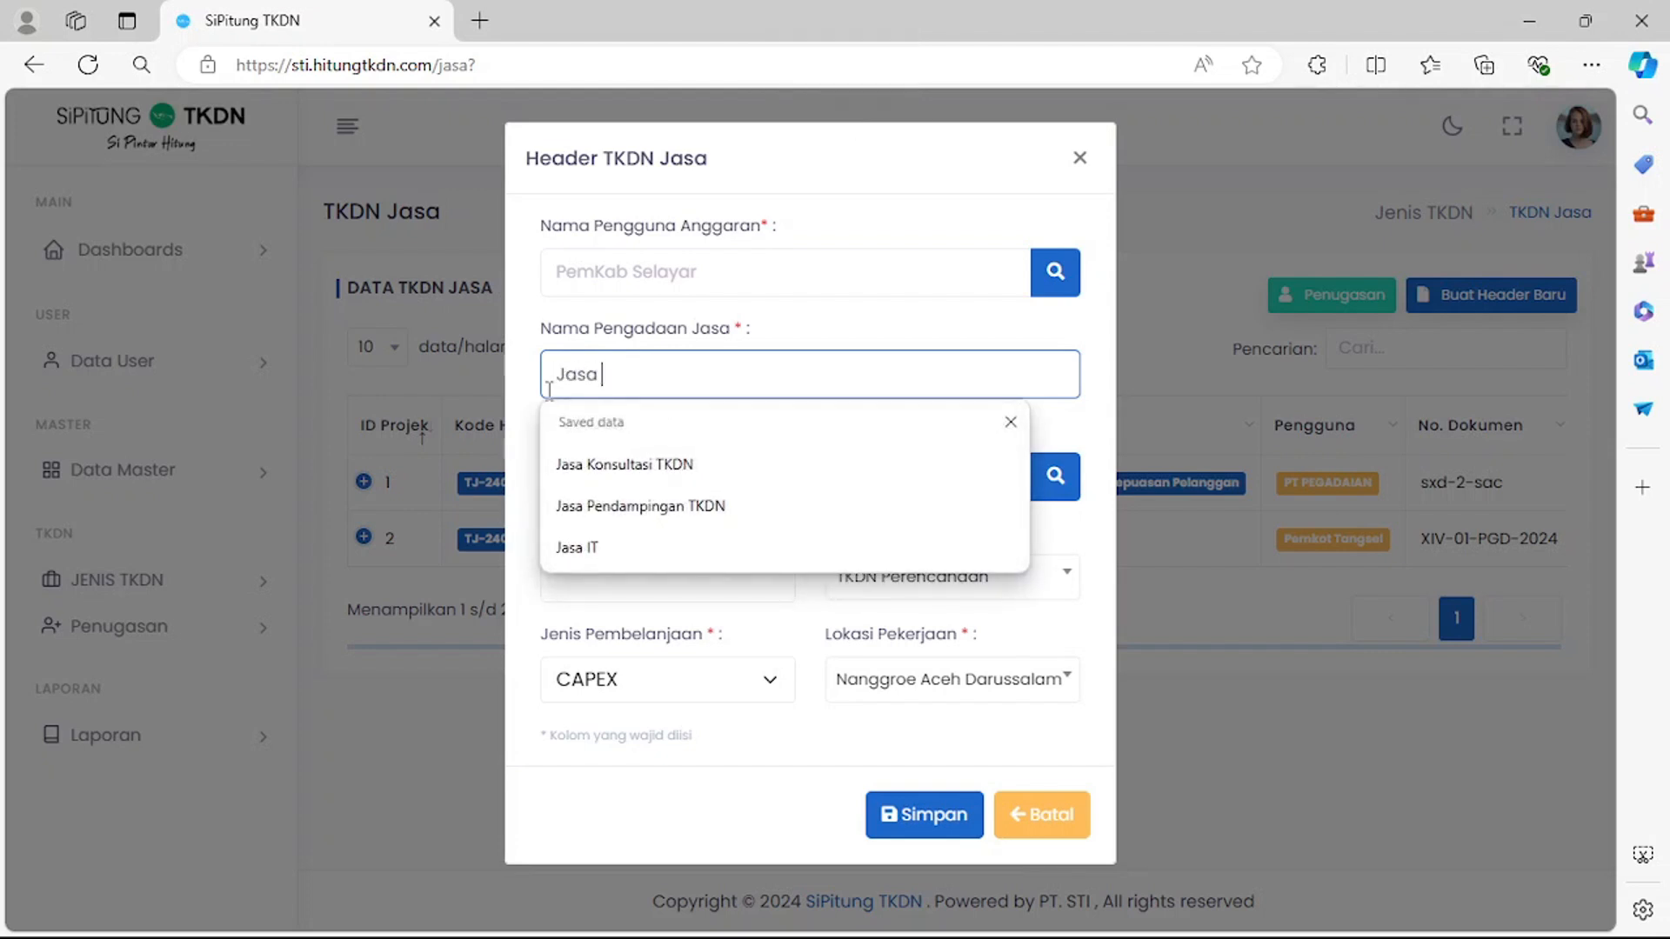
type("sta")
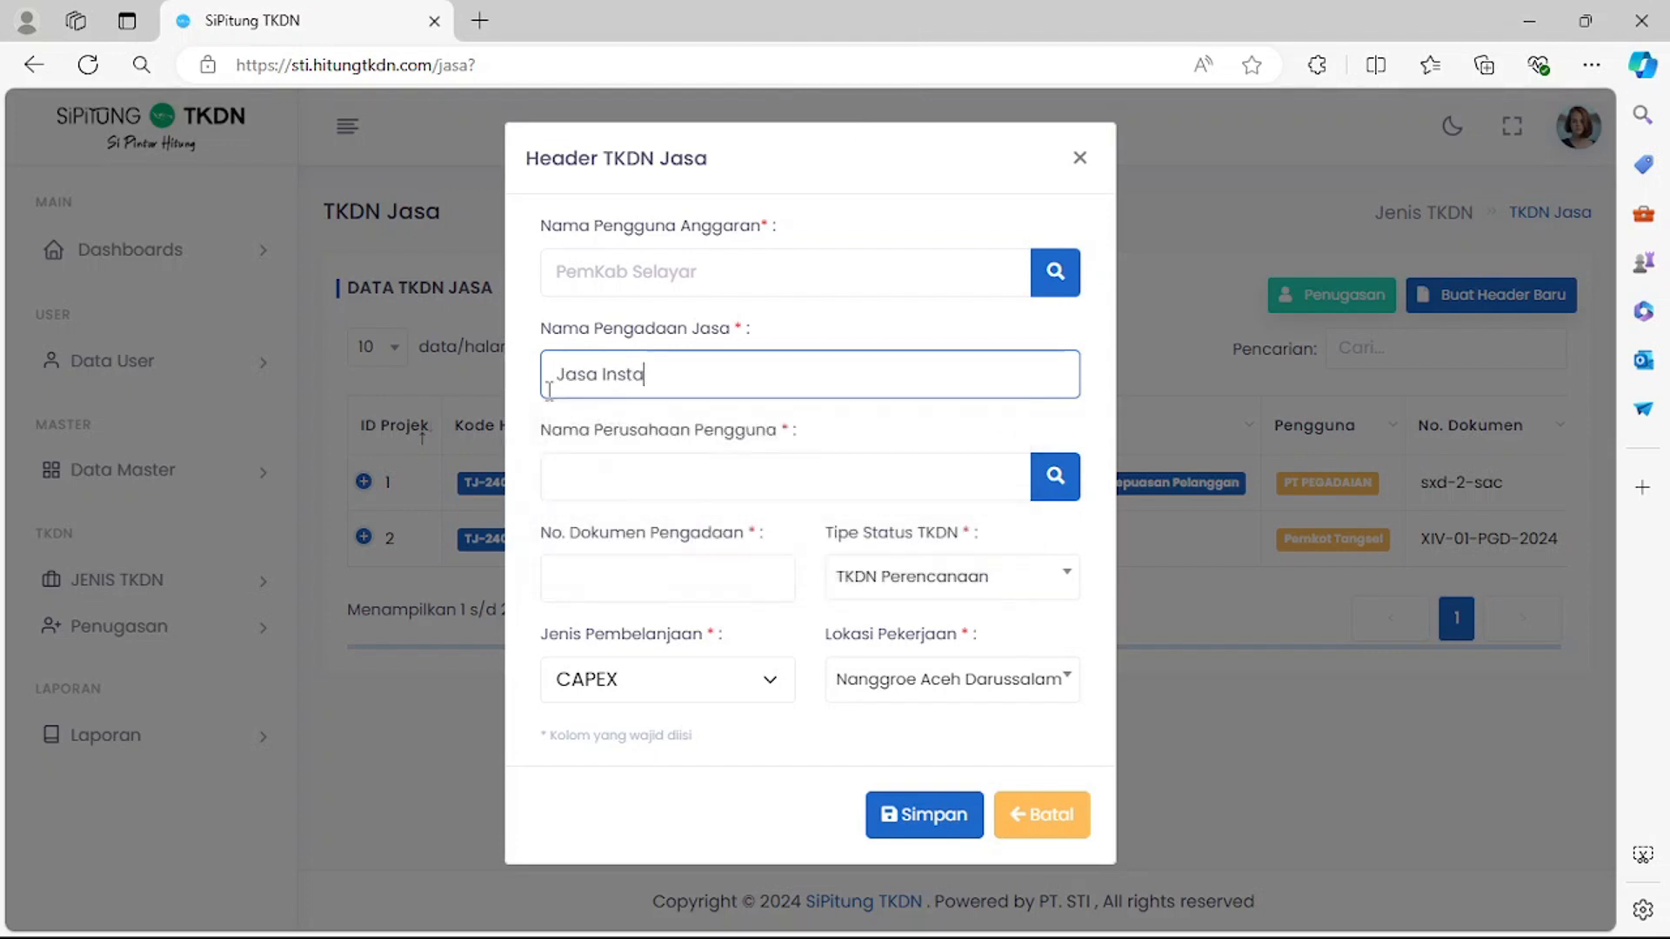
type("lasi I")
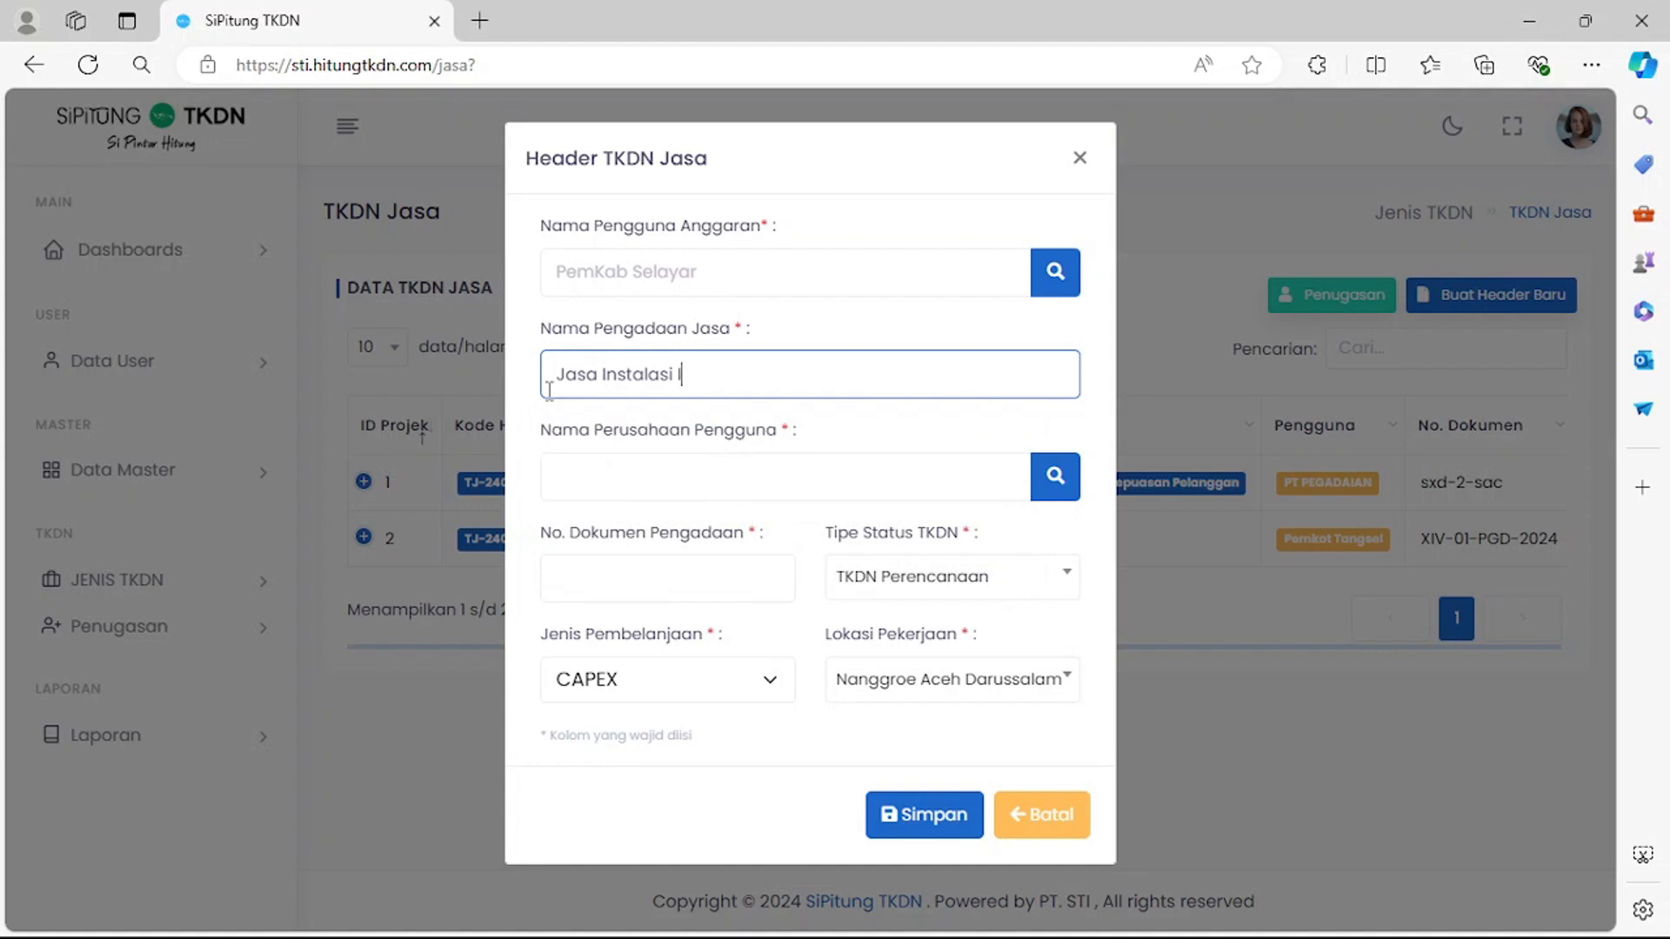
type("nternet Starlink")
Set Nama Perusahaan Pengguna to PemKab Selayar.
left_click(646, 474)
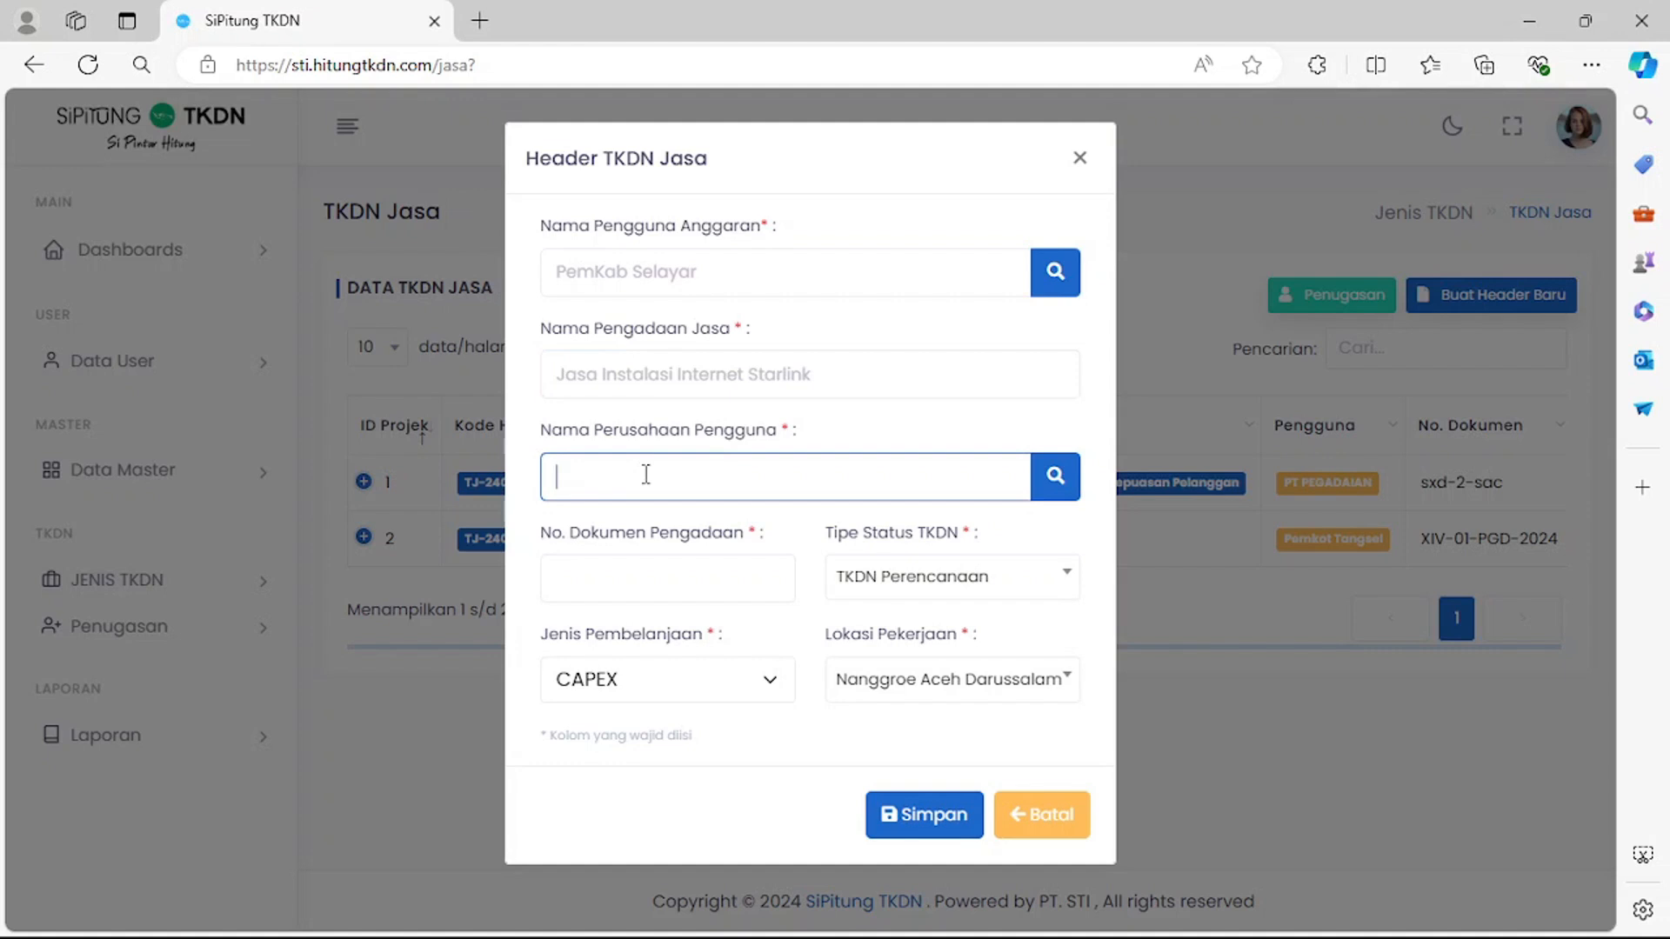
type("P")
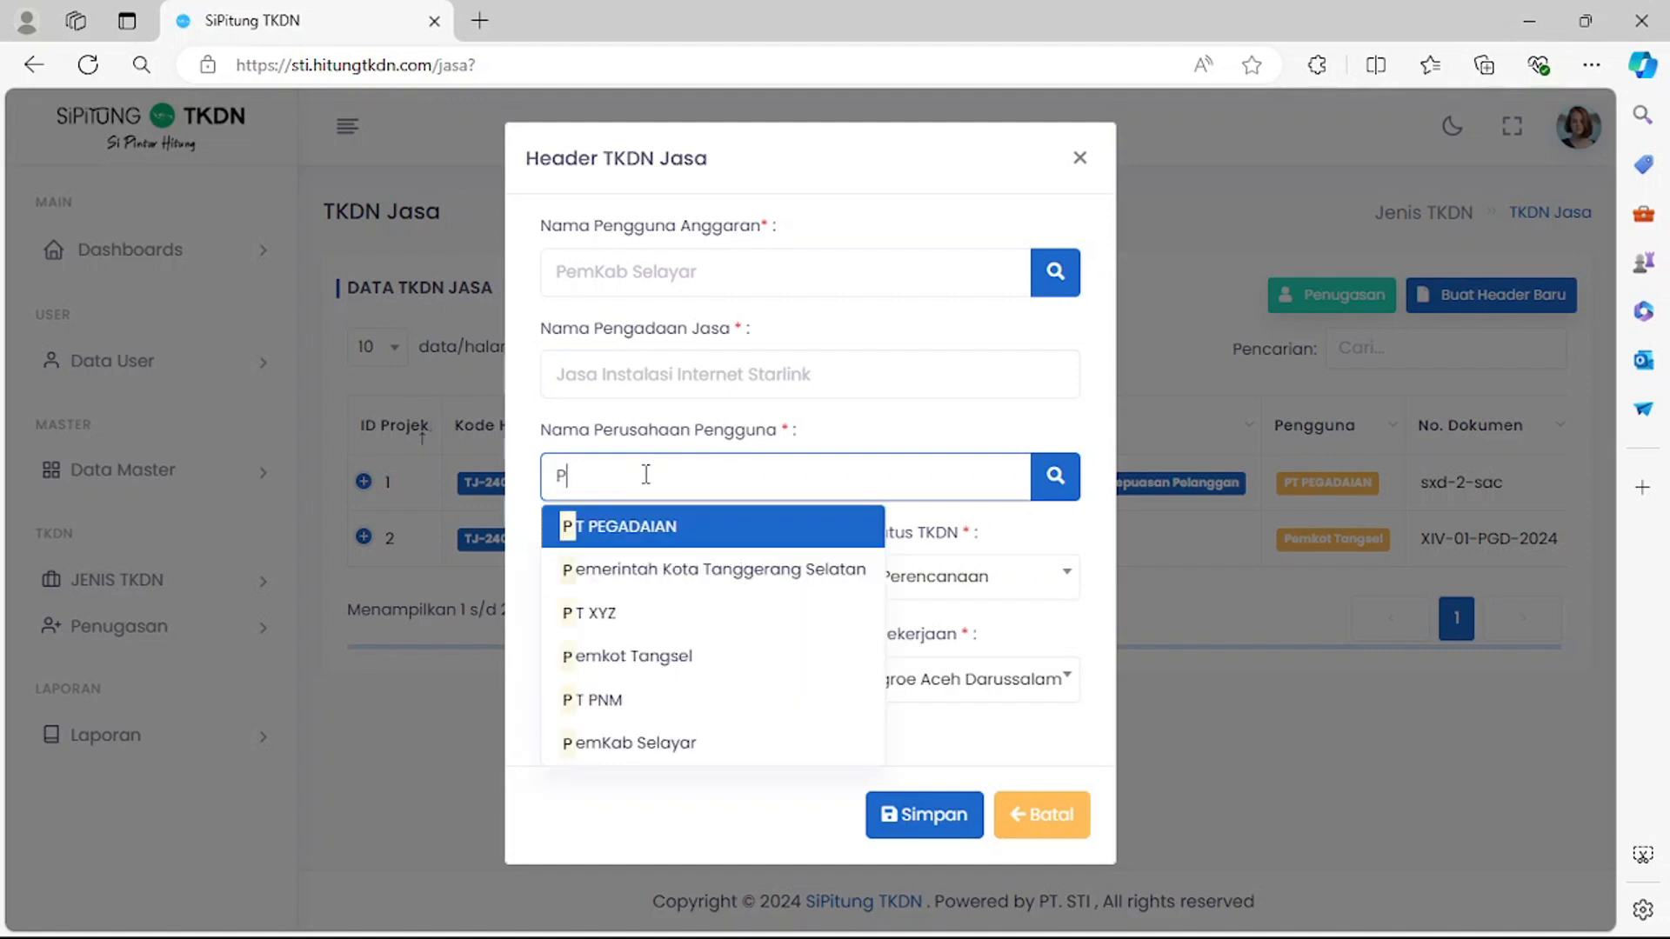
left_click(648, 614)
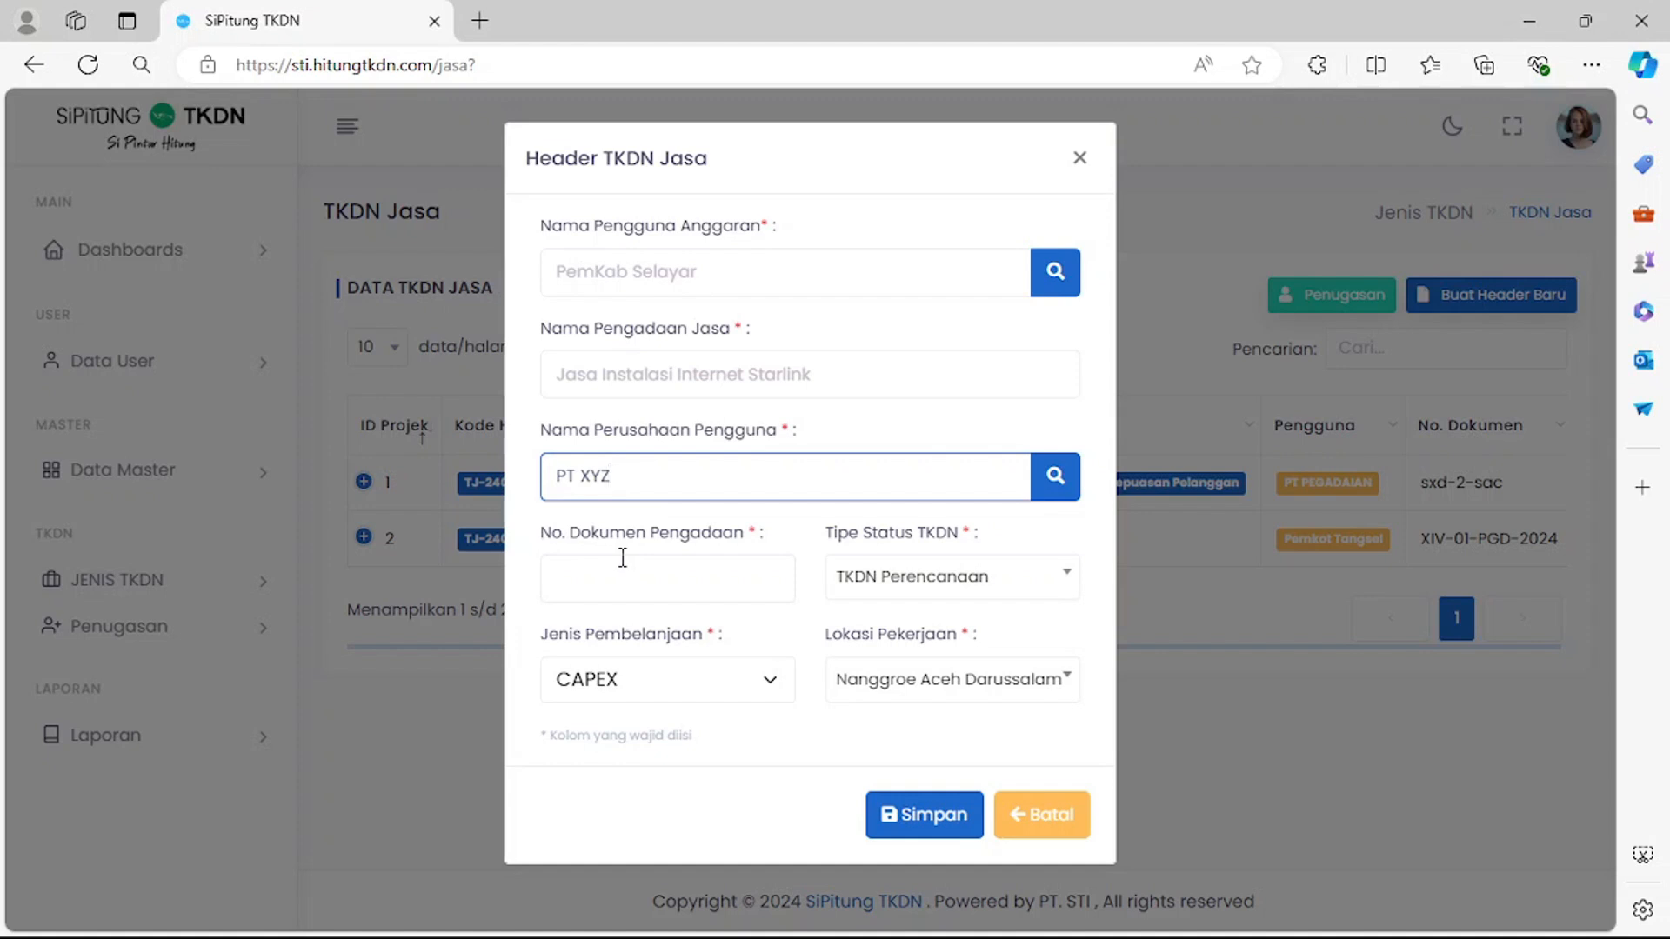
triple_click(616, 477)
type("pem")
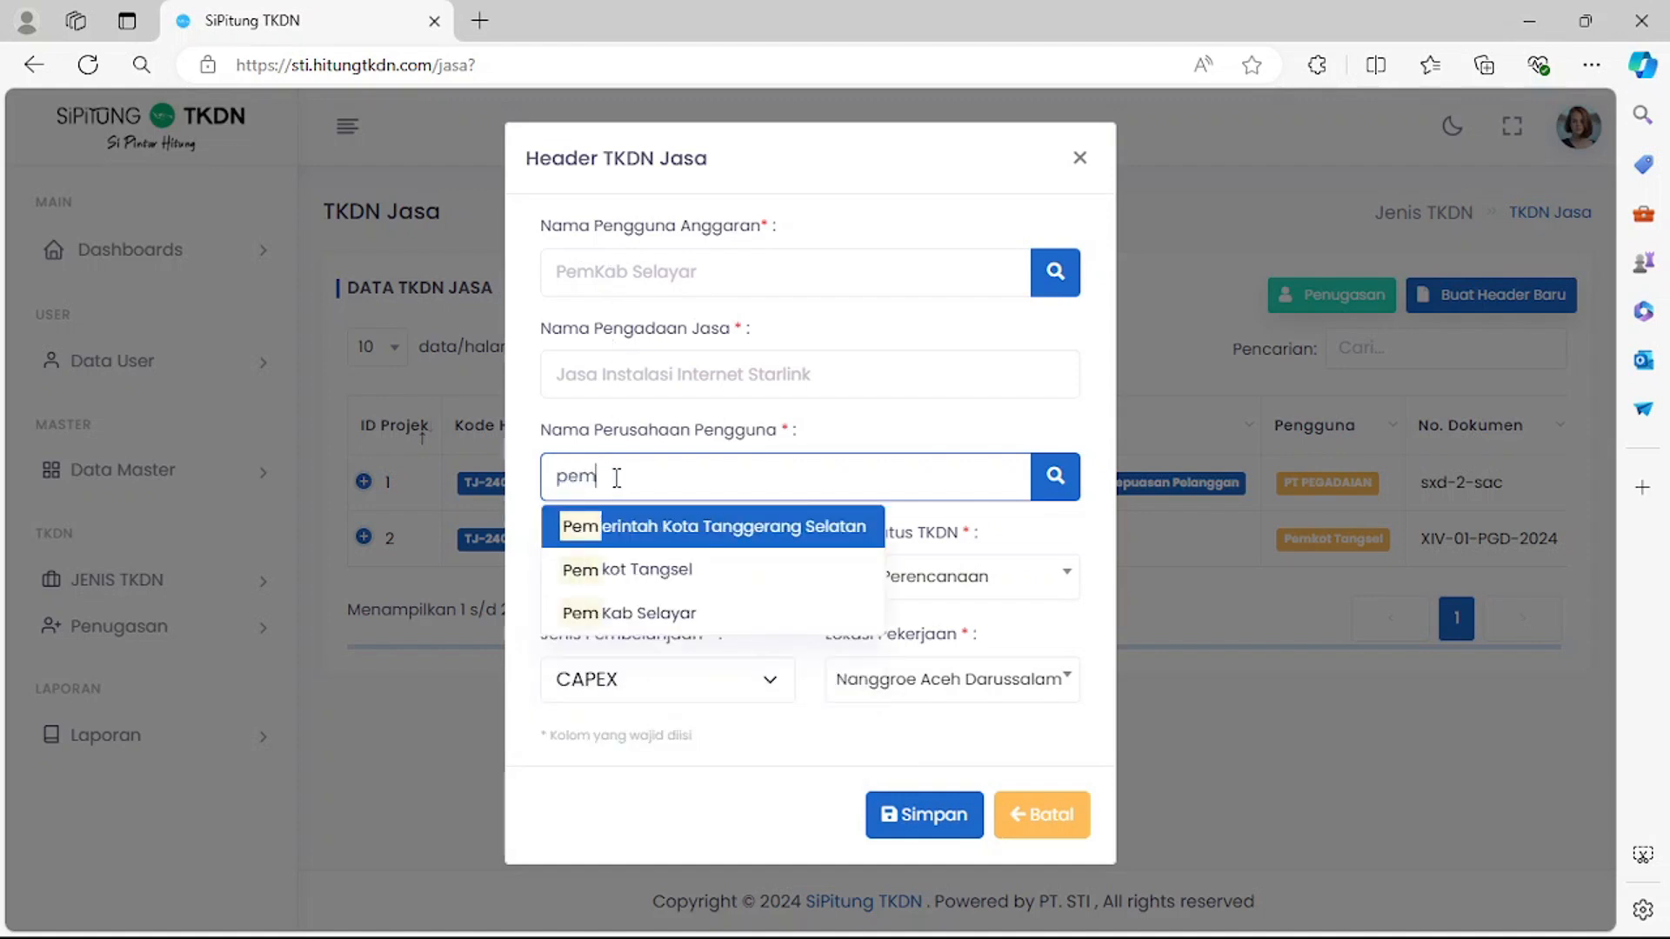
left_click(641, 619)
Enter 98-po-int/2024 as the No. Dokumen Pengadaan and set Jenis Pembelanjaan to OPEX.
left_click(608, 564)
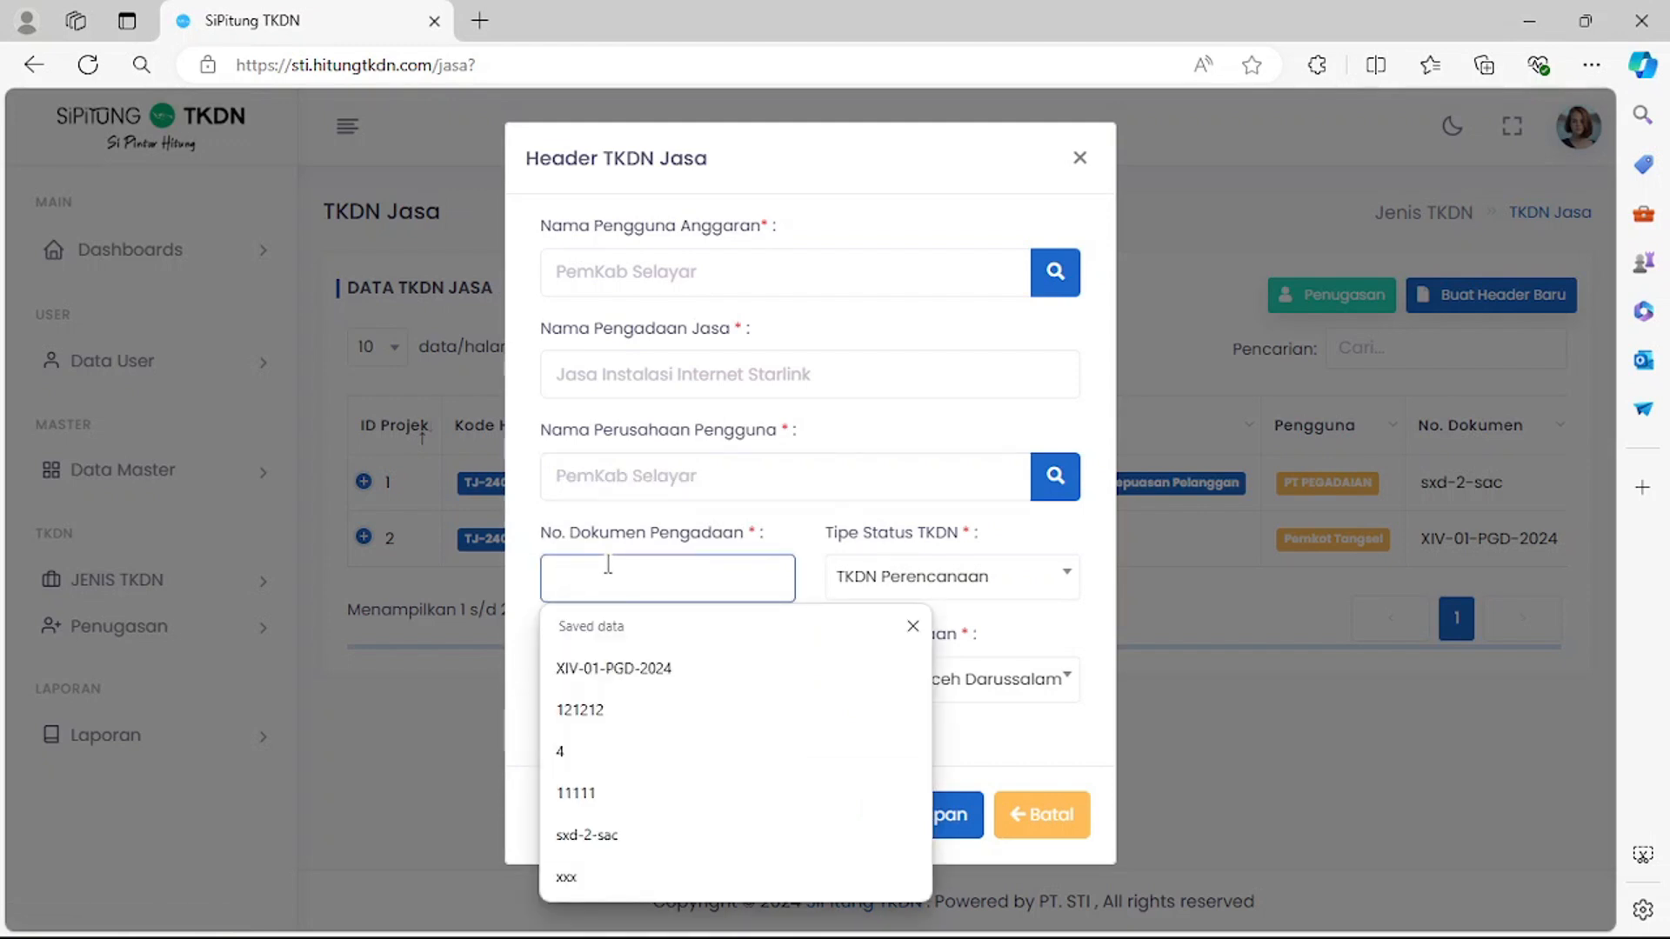
type("98-po")
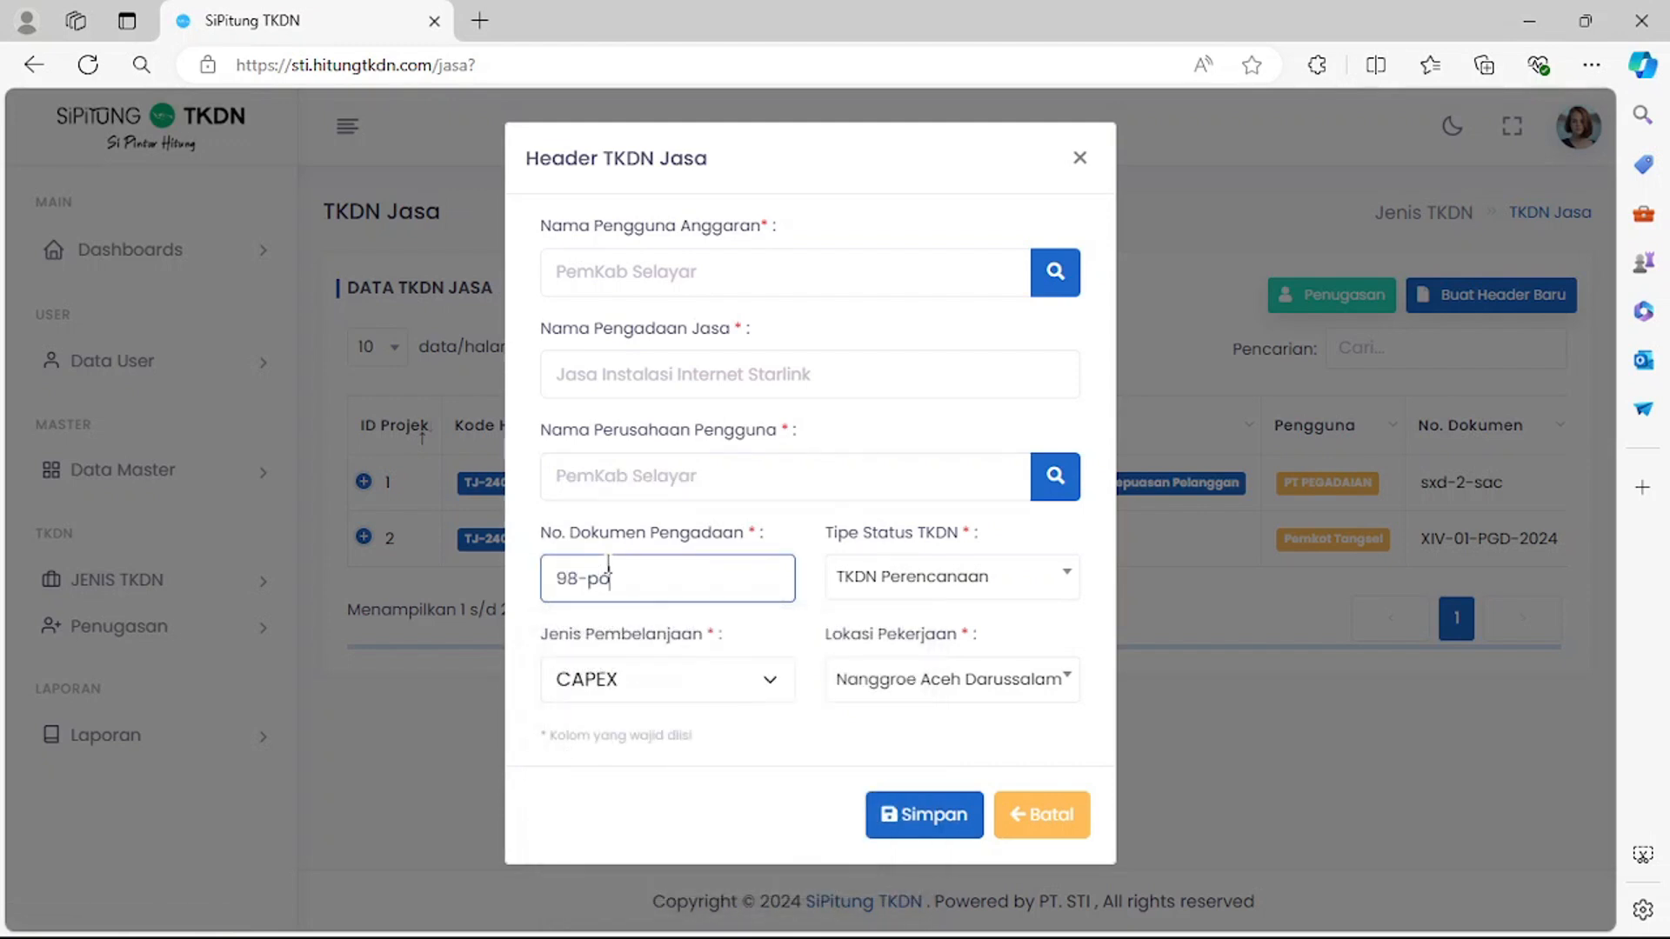
type("-int/2024")
left_click(714, 679)
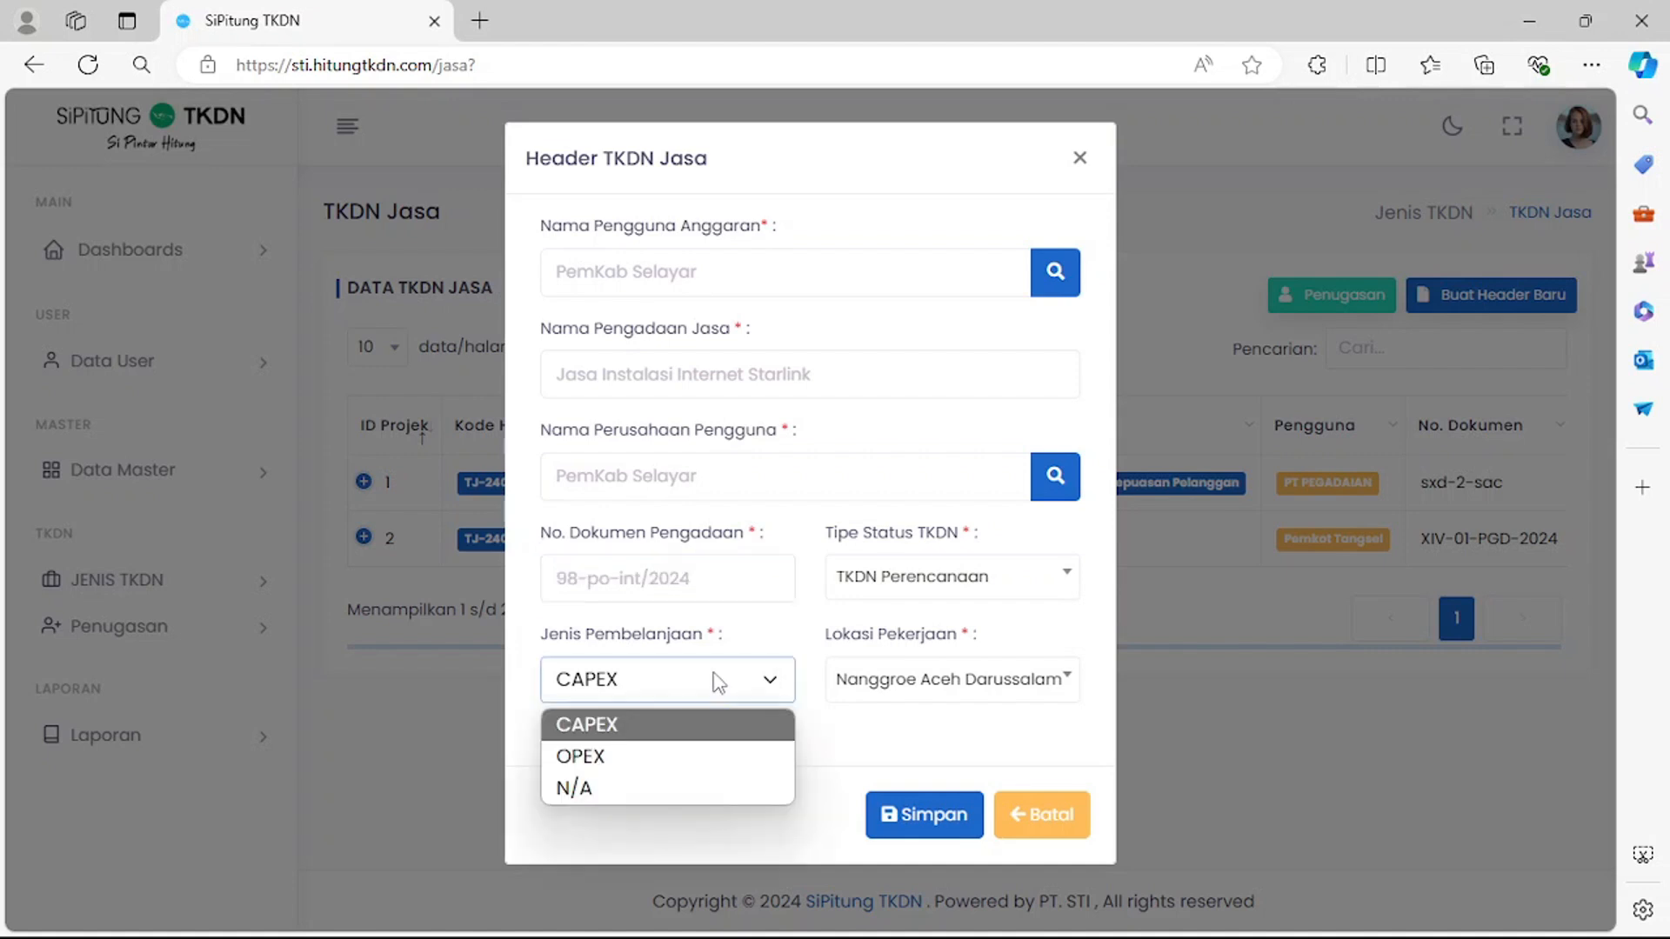
left_click(714, 681)
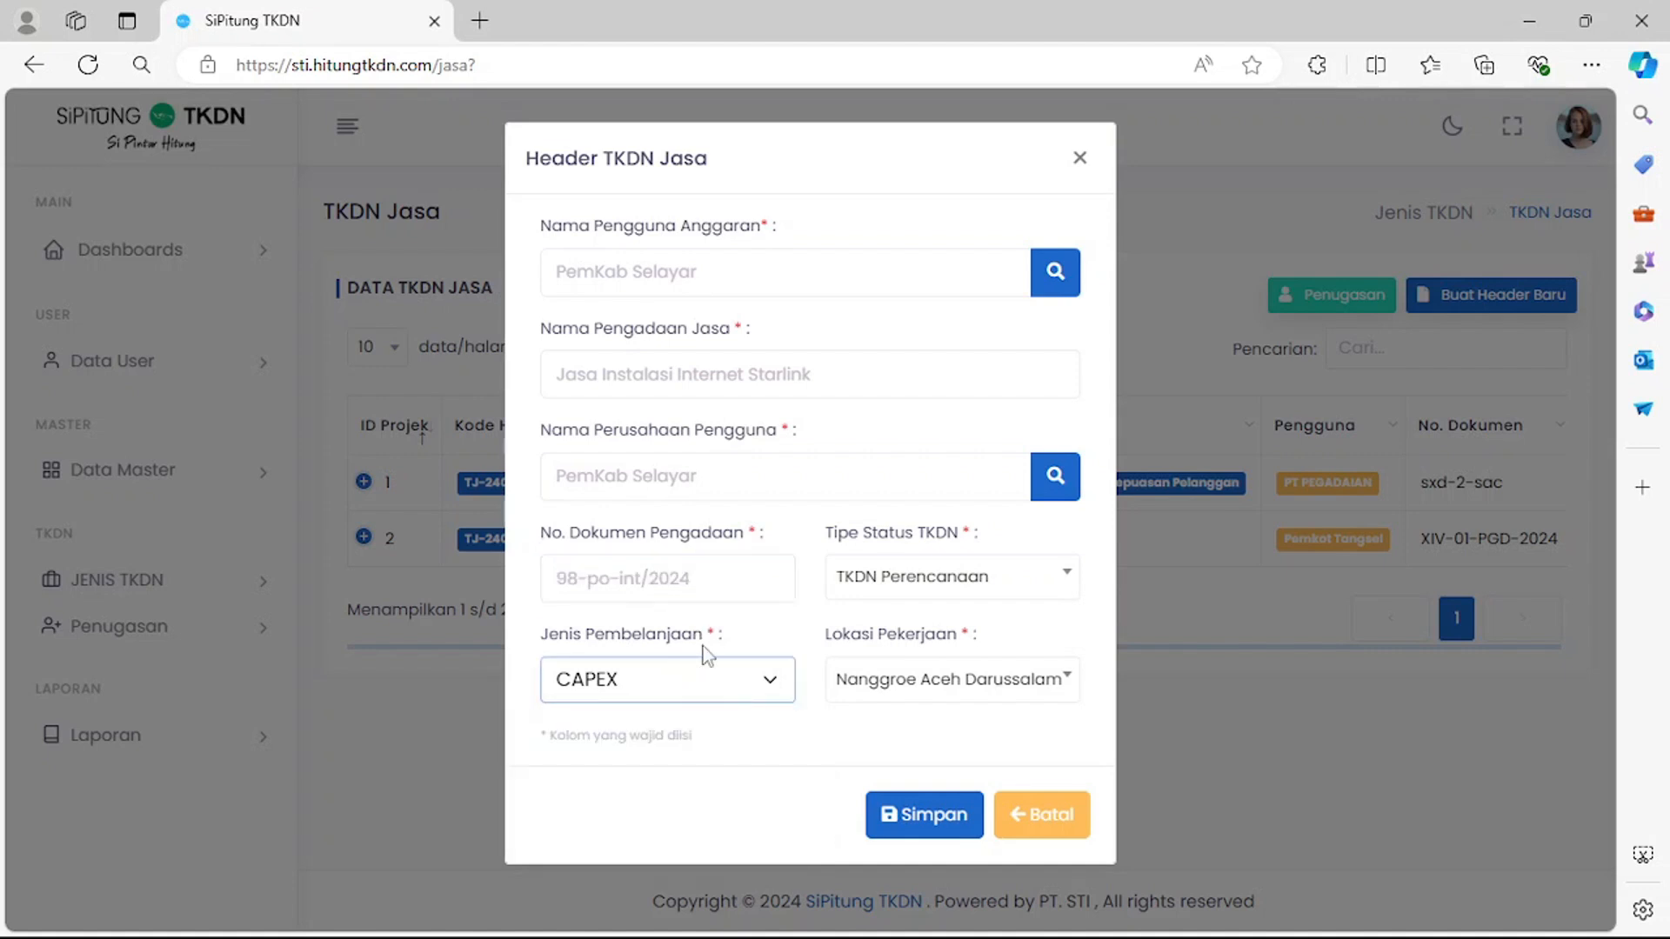
left_click(764, 682)
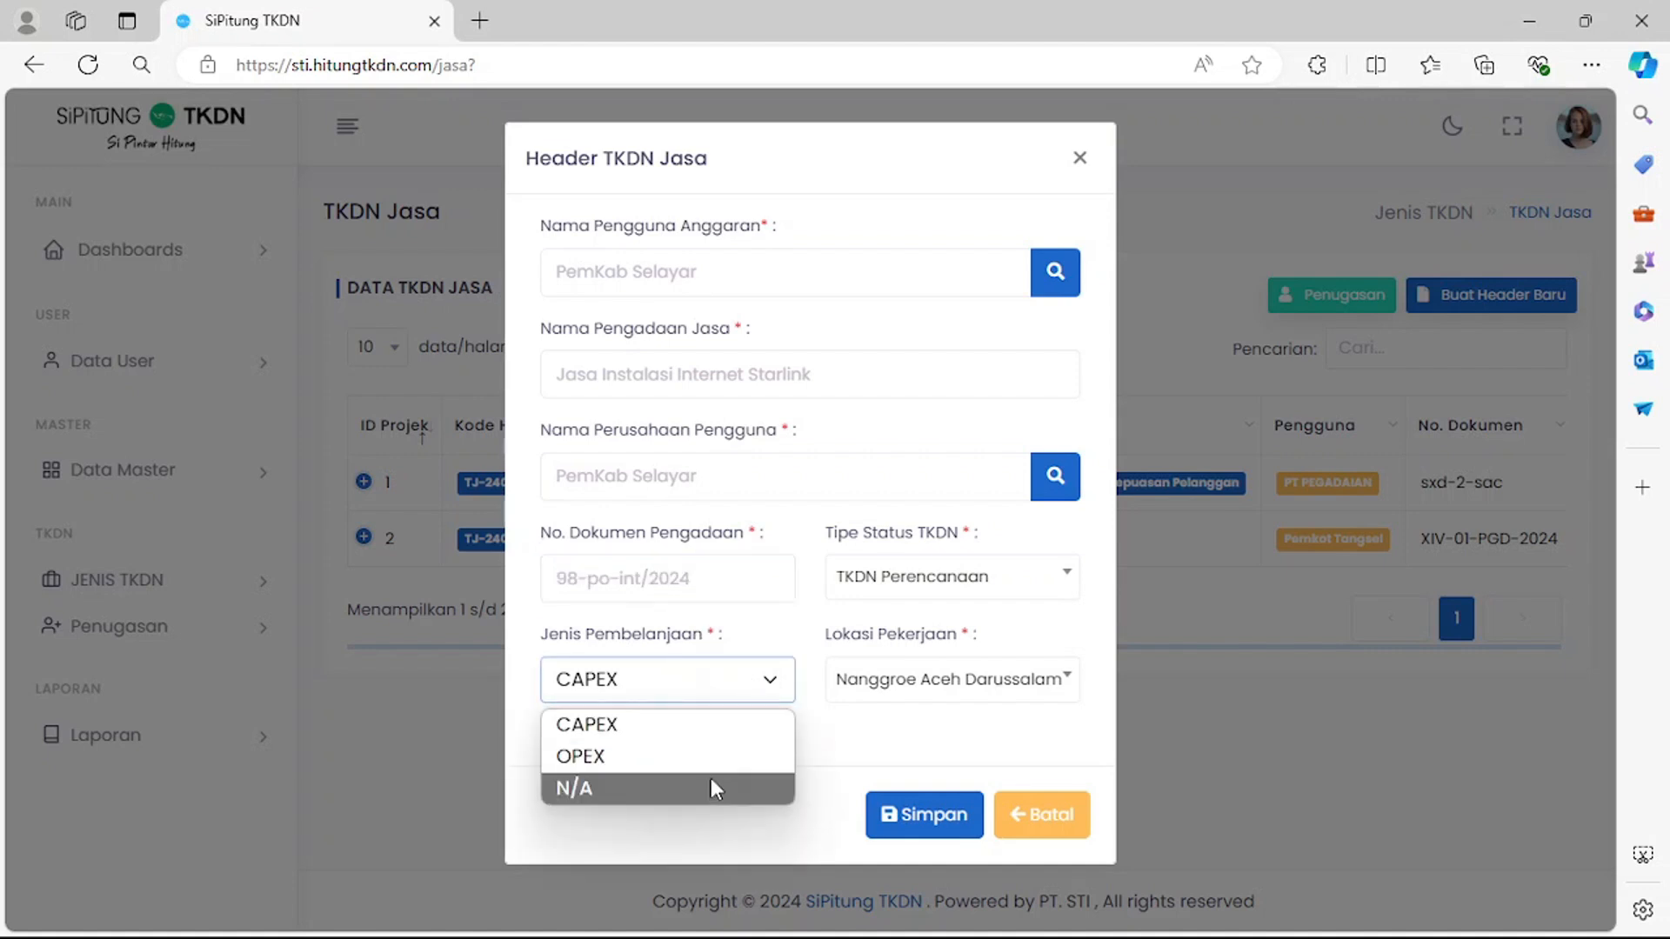
left_click(741, 755)
Choose TKDN Perencanaan as the Tipe Status TKDN and Maluku Utara as the Lokasi Pekerjaan.
left_click(967, 585)
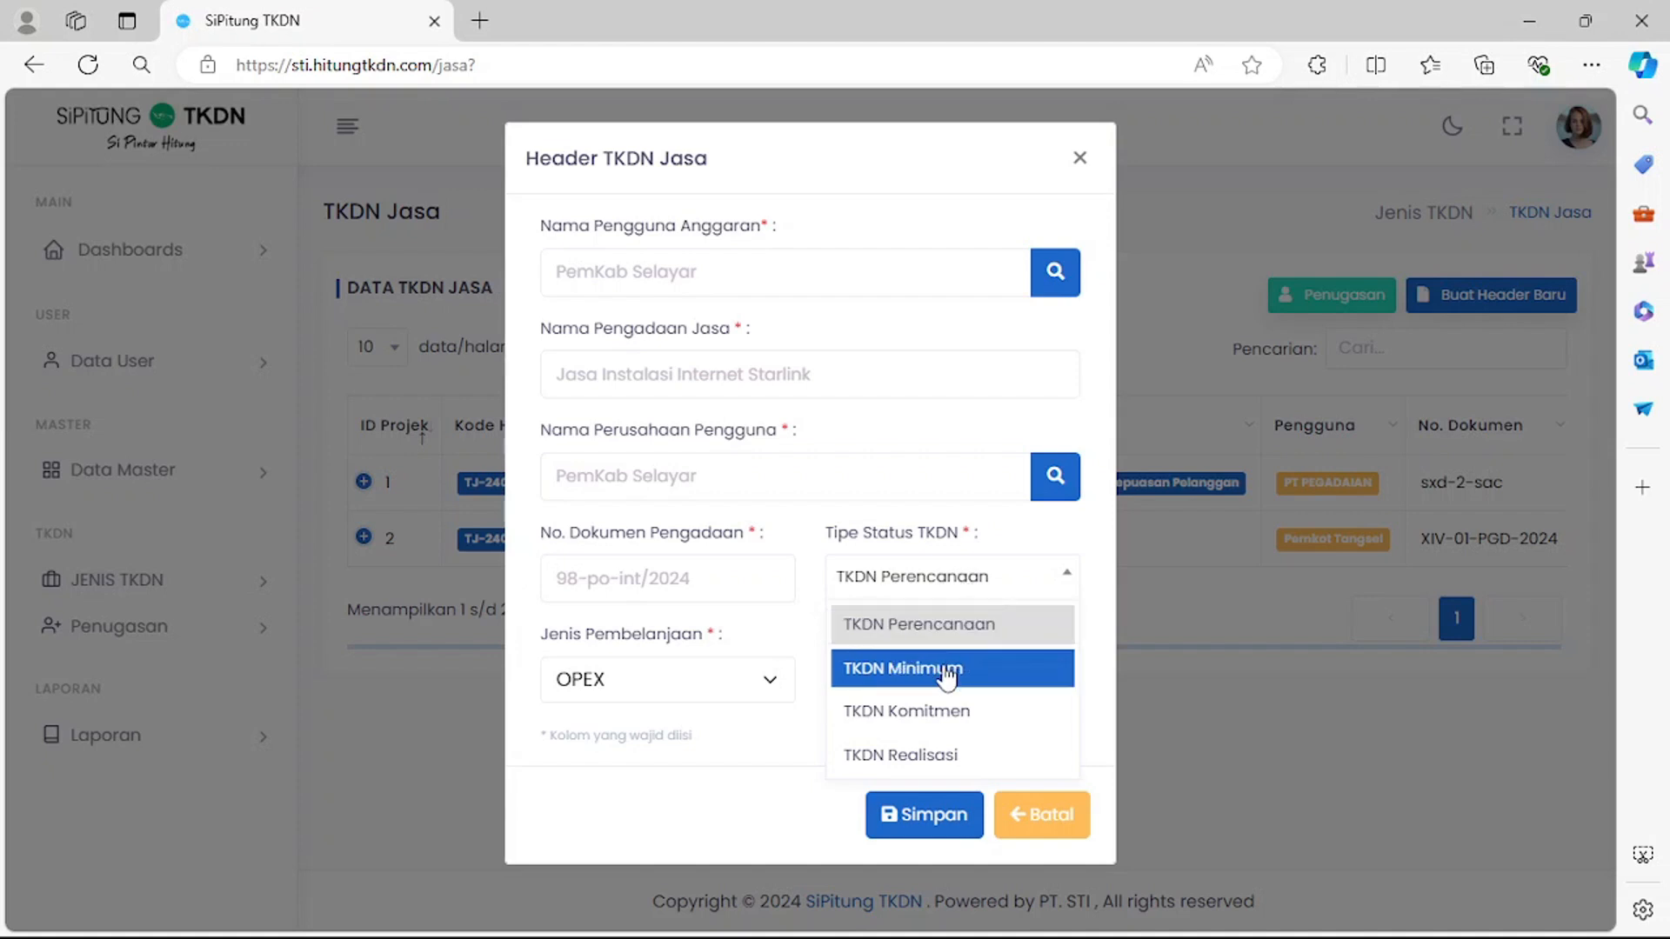
left_click(966, 626)
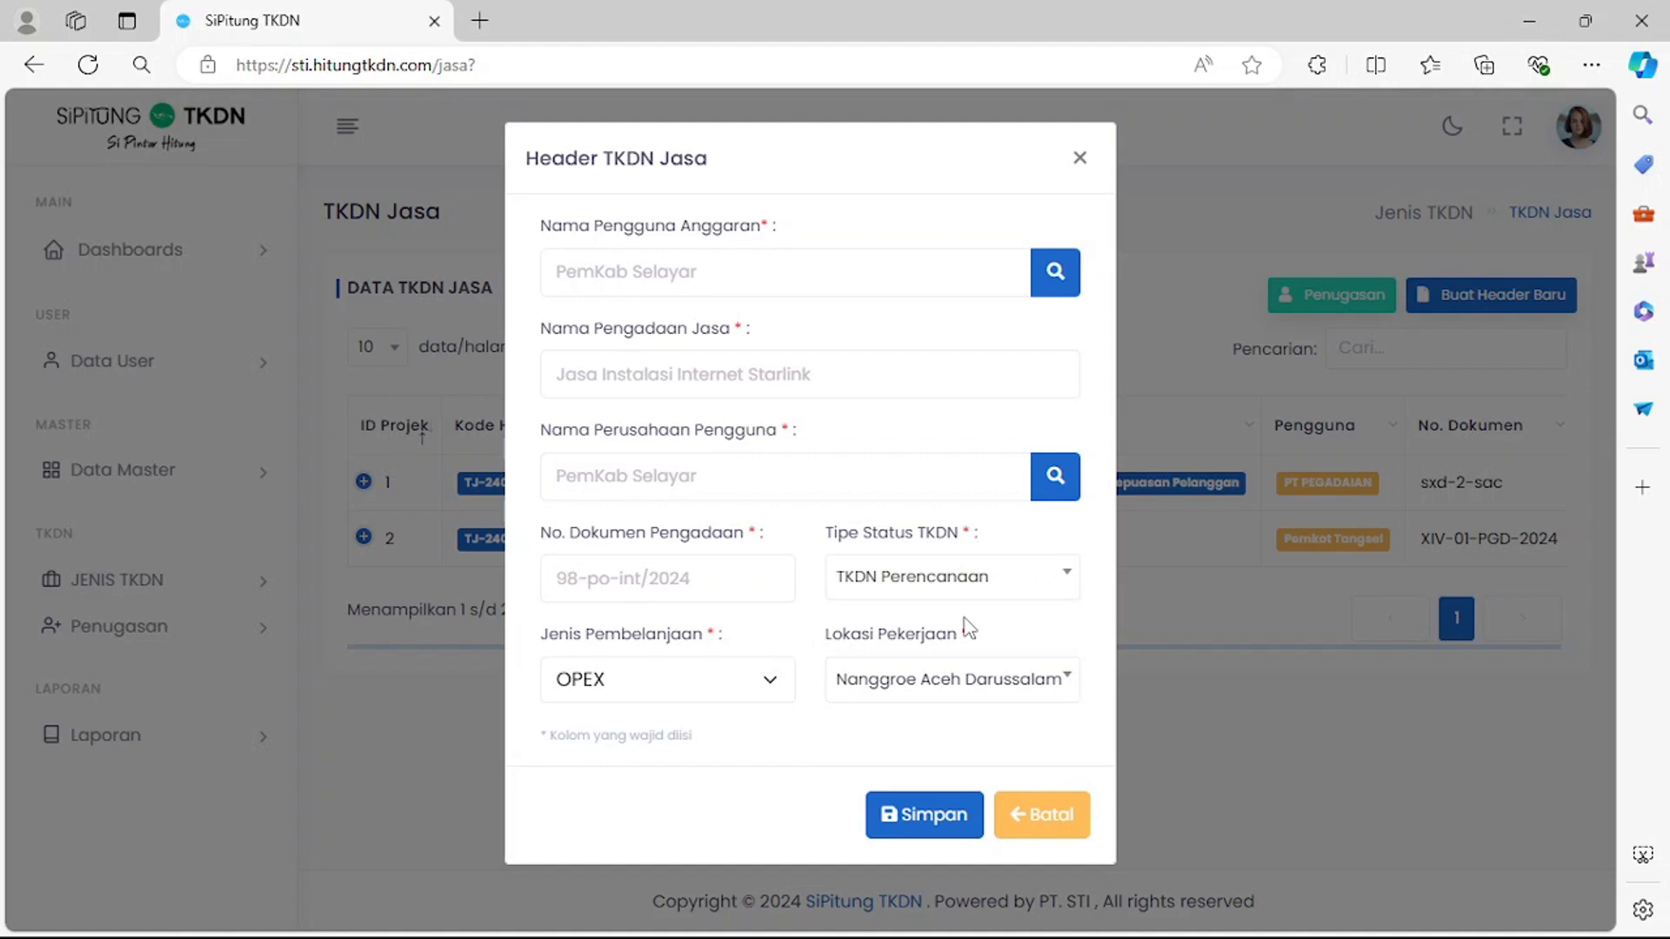
left_click(954, 703)
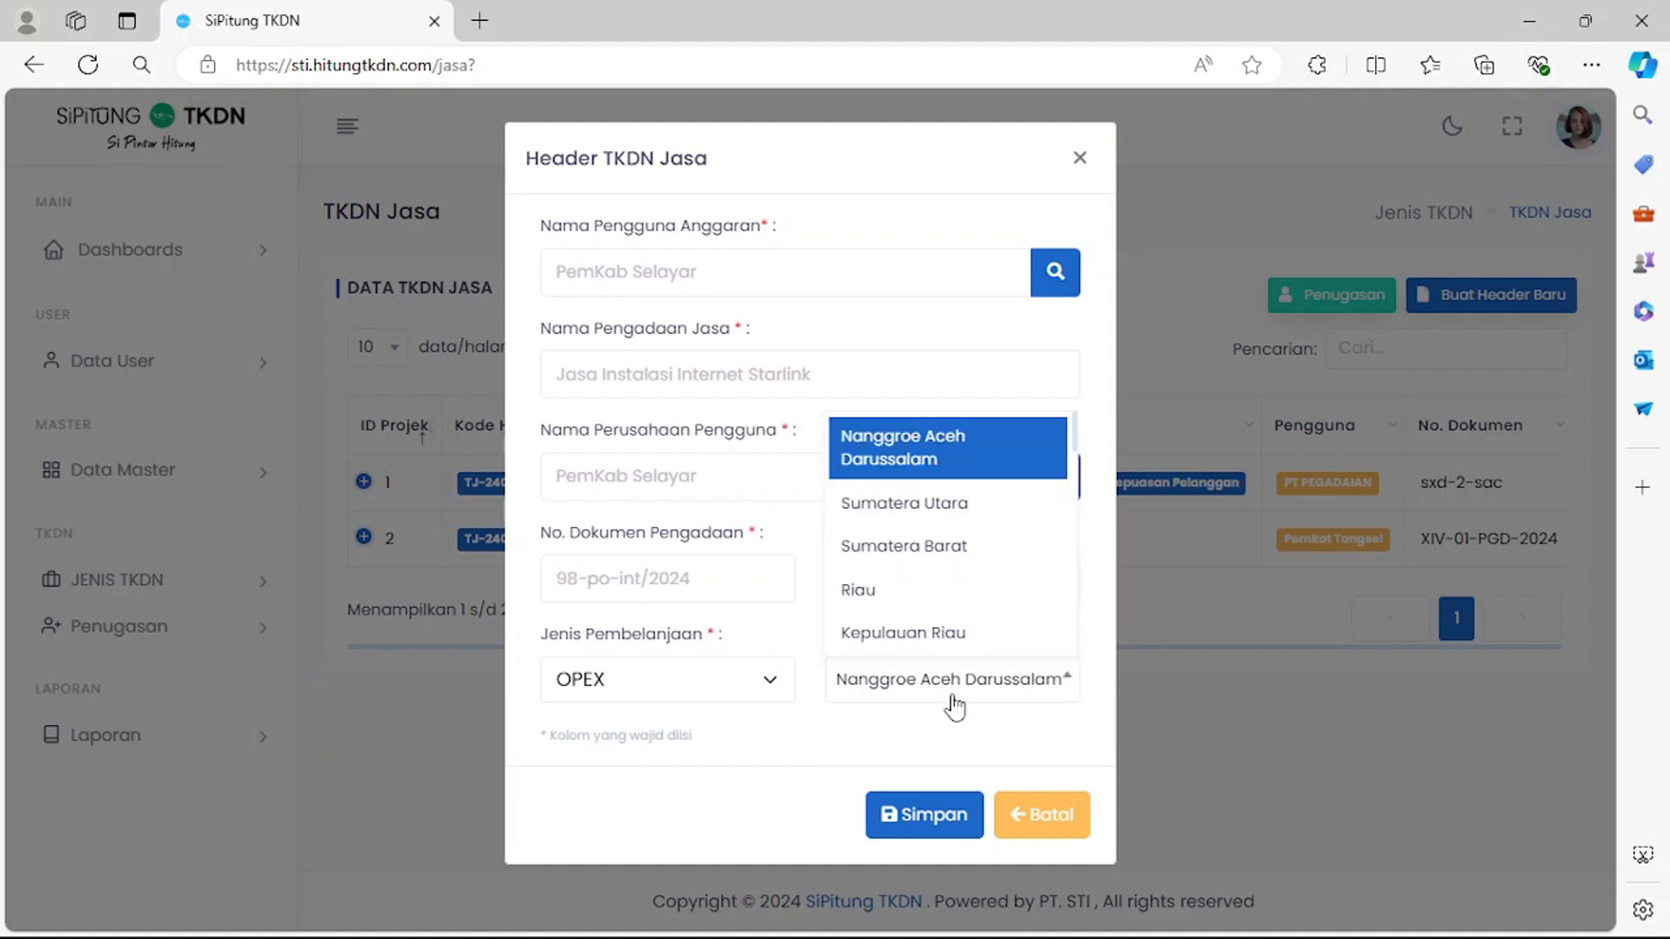
scroll(976, 618, "down", 3)
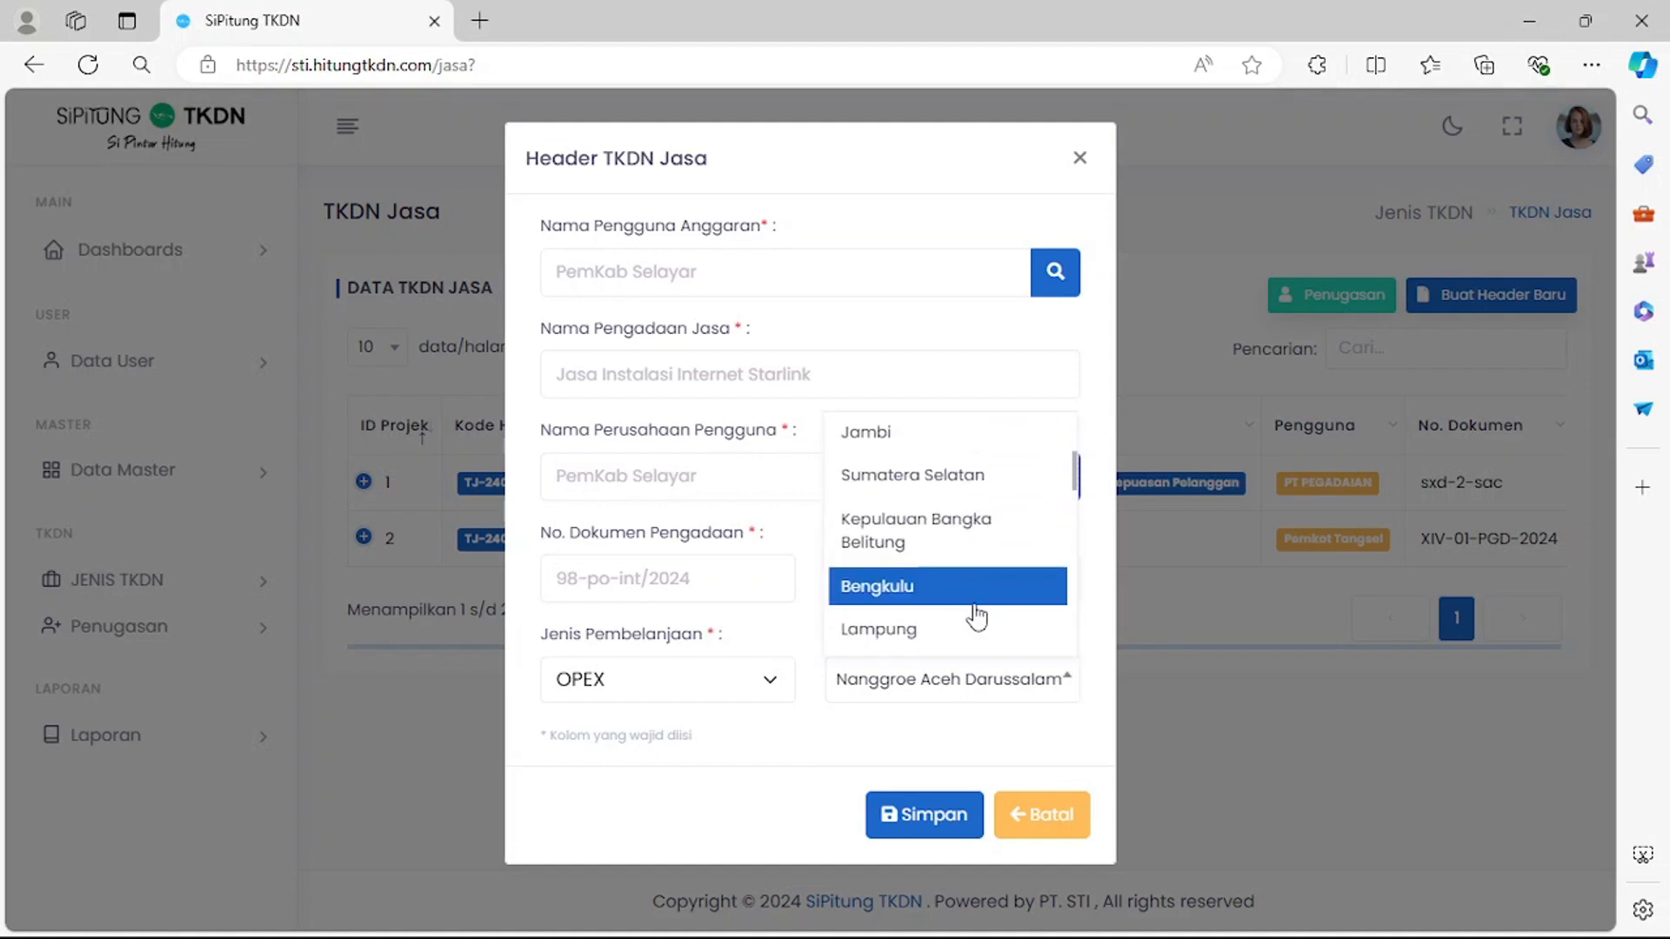
scroll(967, 648, "down", 8)
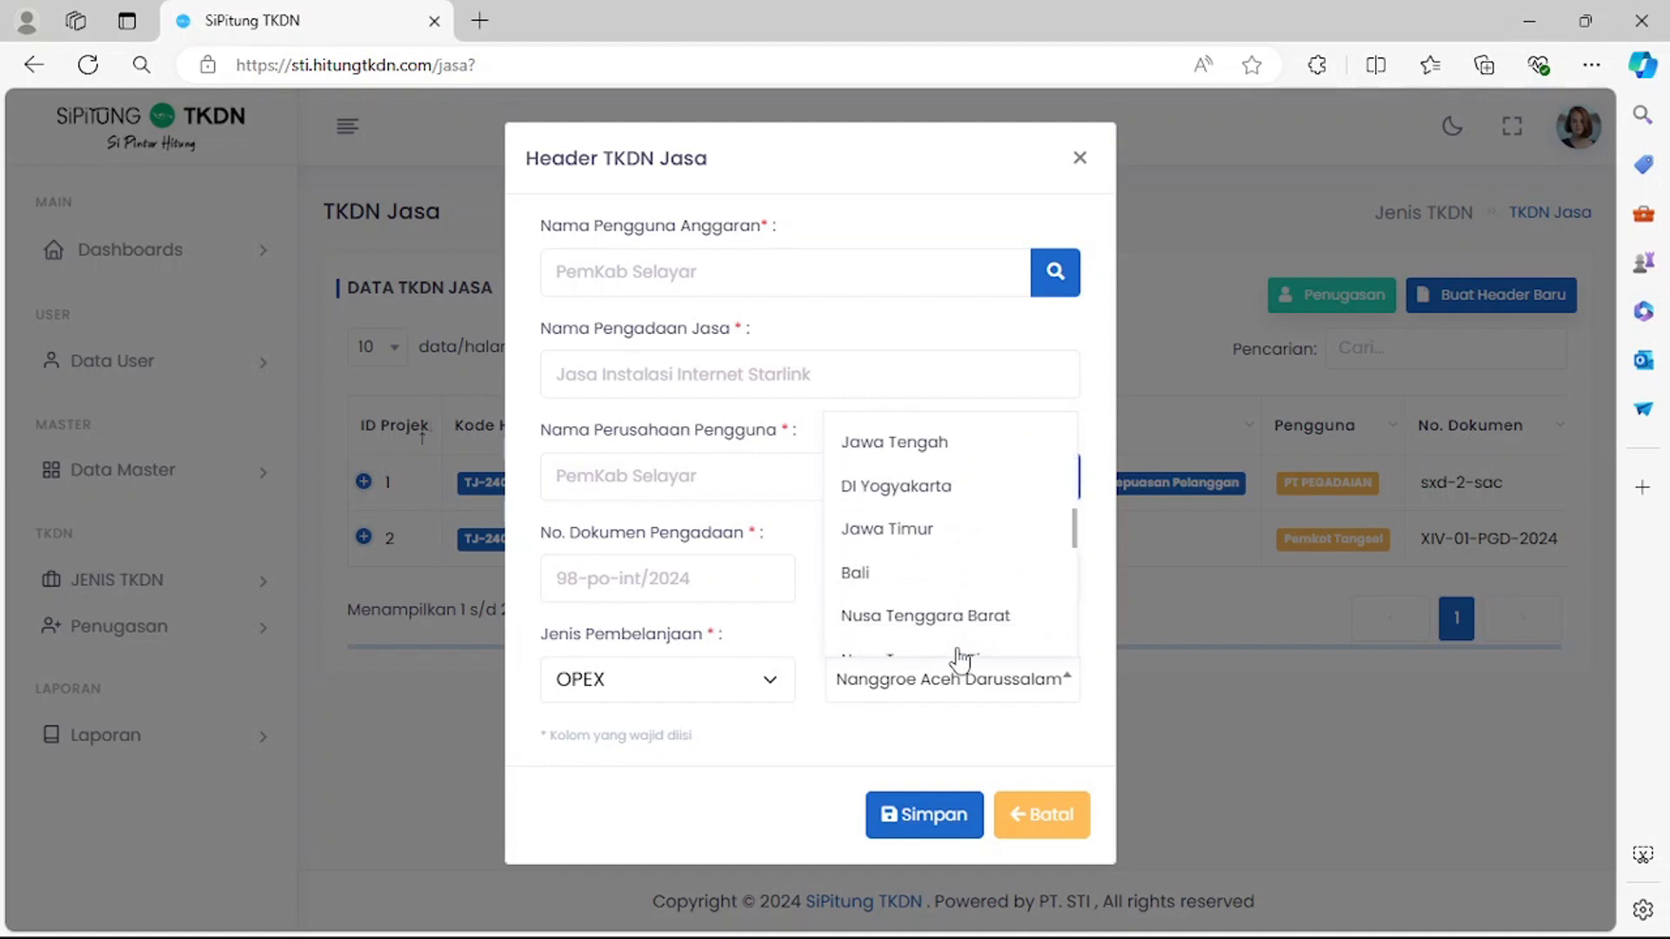
scroll(965, 588, "down", 2)
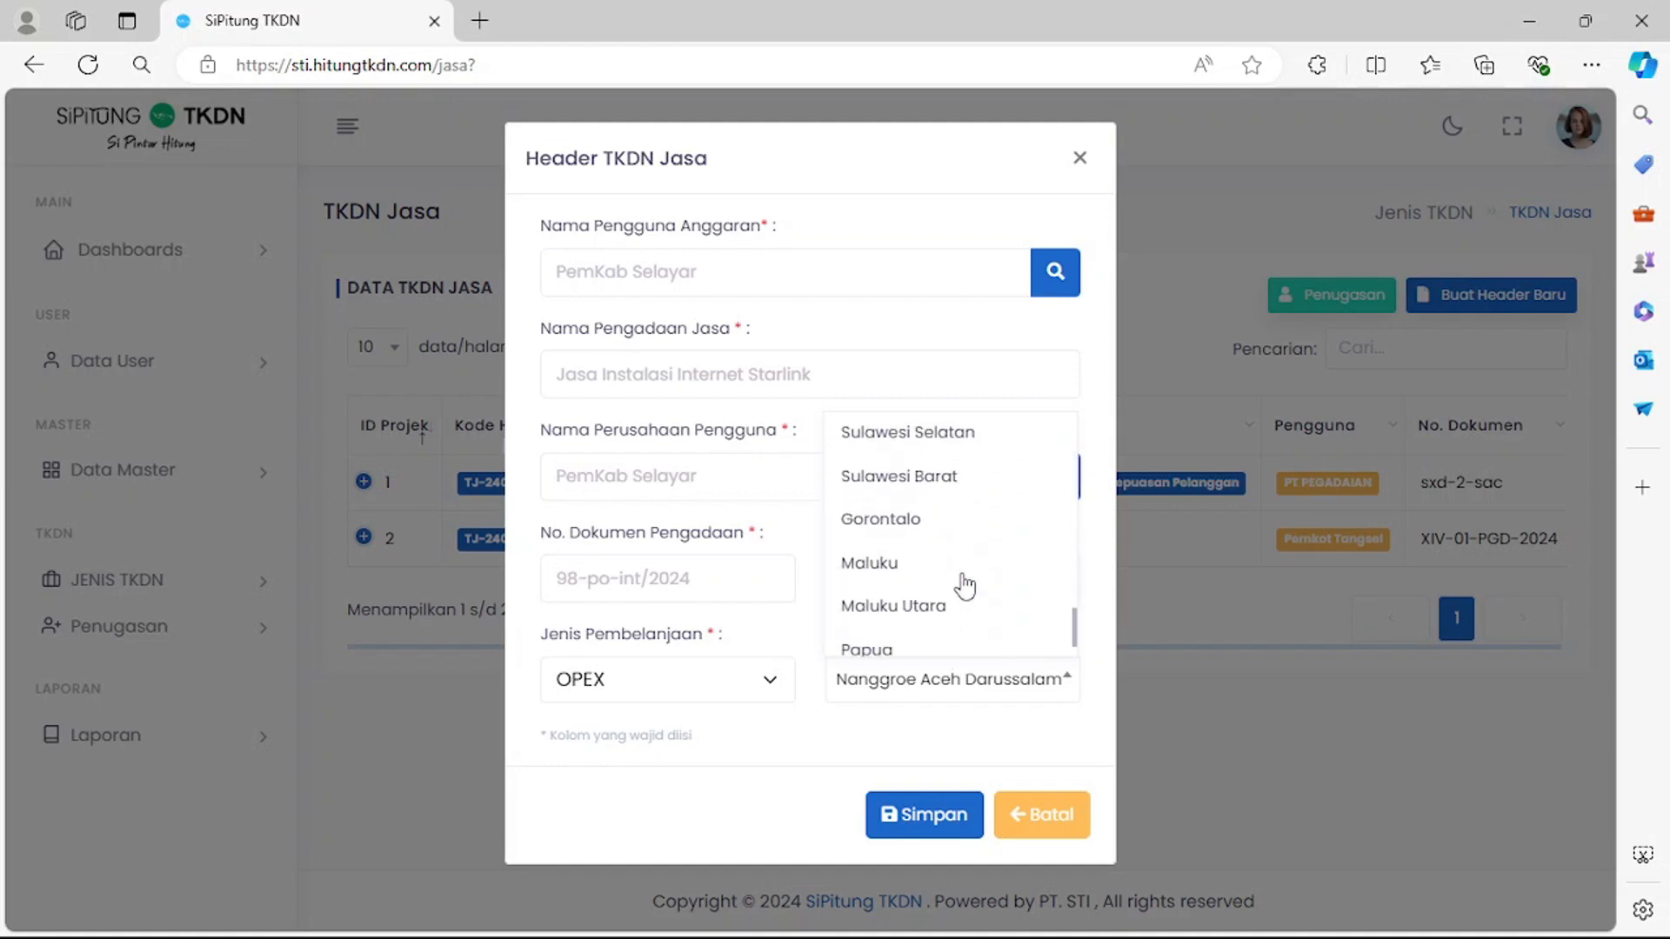
left_click(962, 607)
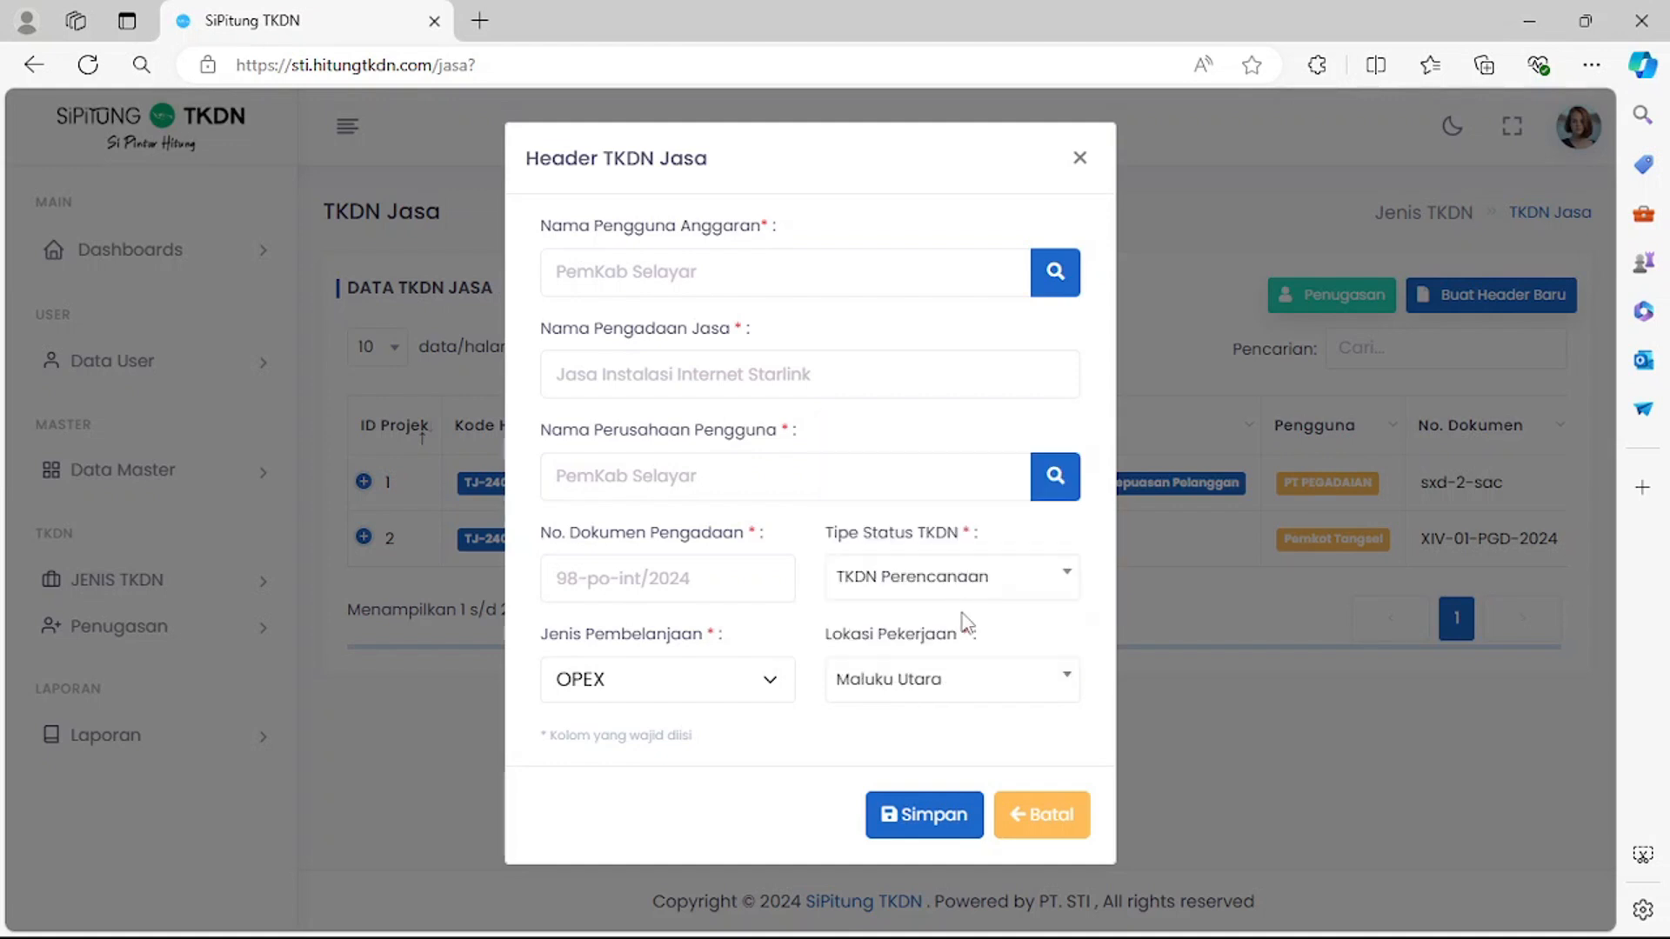
Save the new TKDN Jasa header, close its form and reload the Data TKDN Jasa list.
left_click(940, 826)
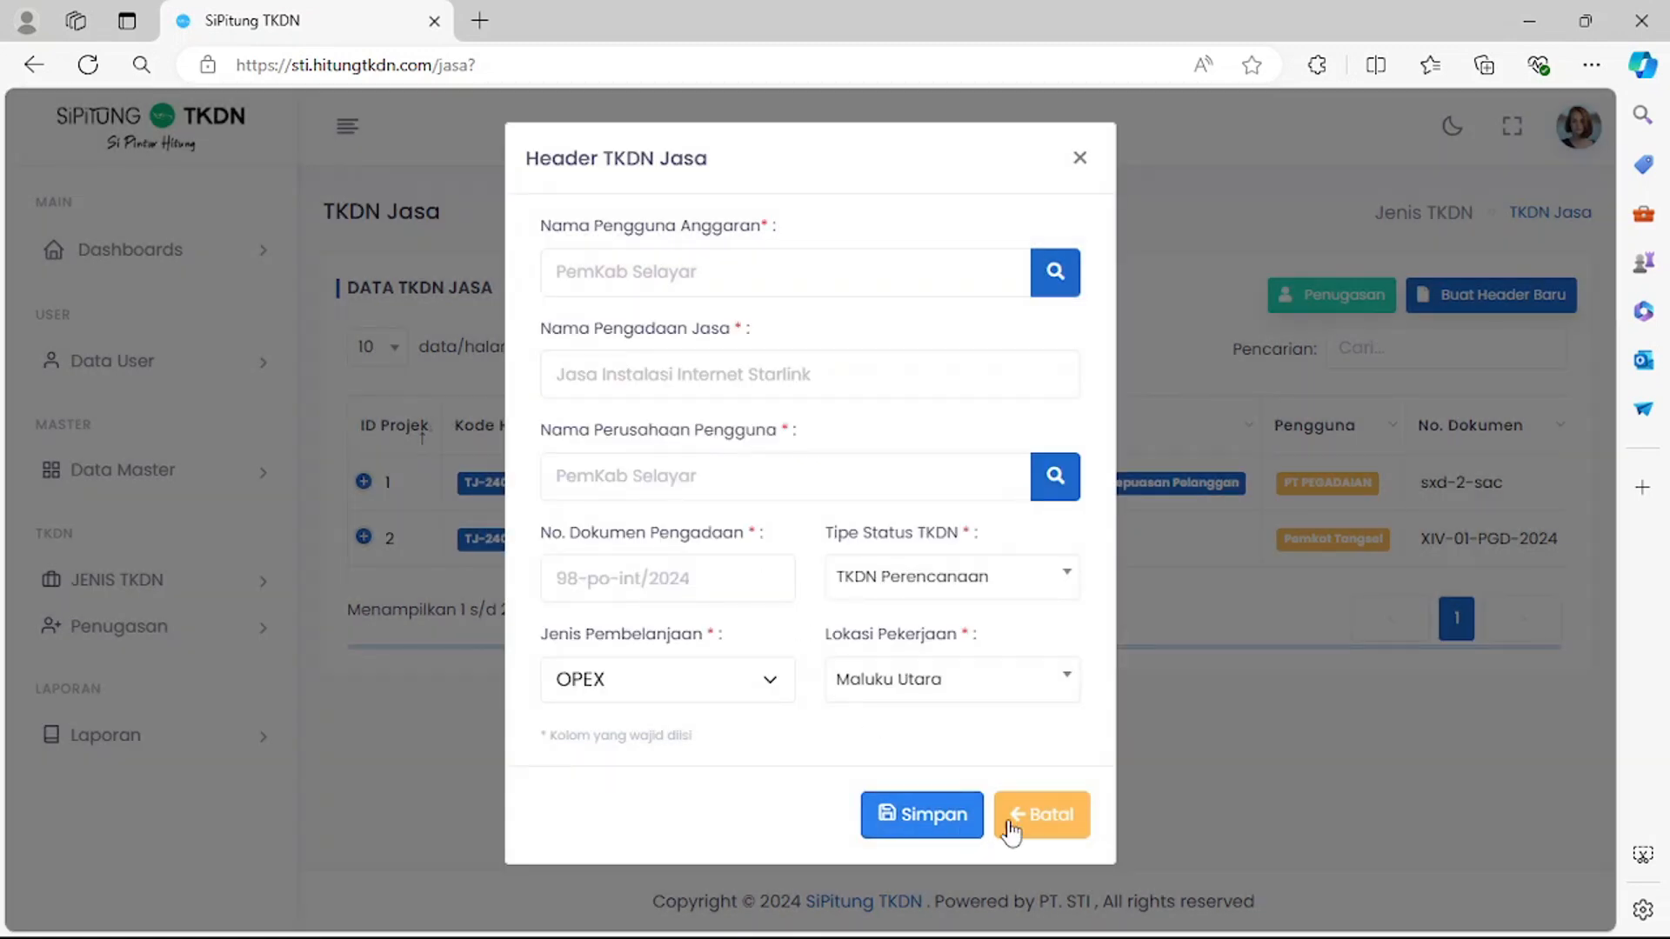
left_click(1080, 159)
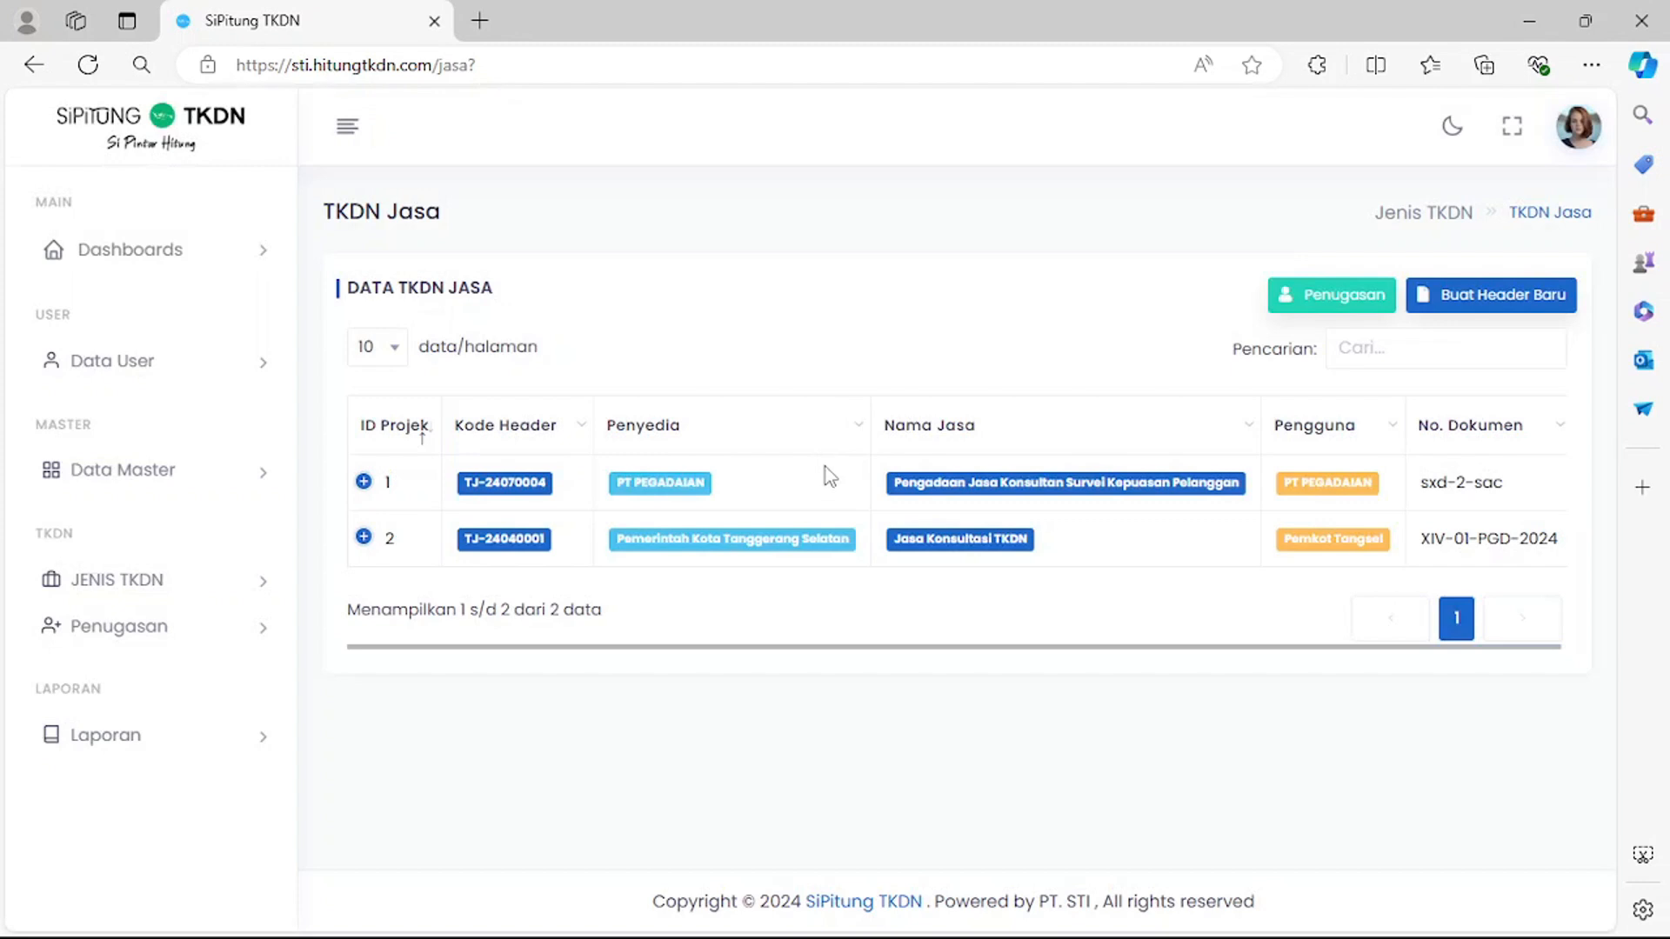
left_click(86, 64)
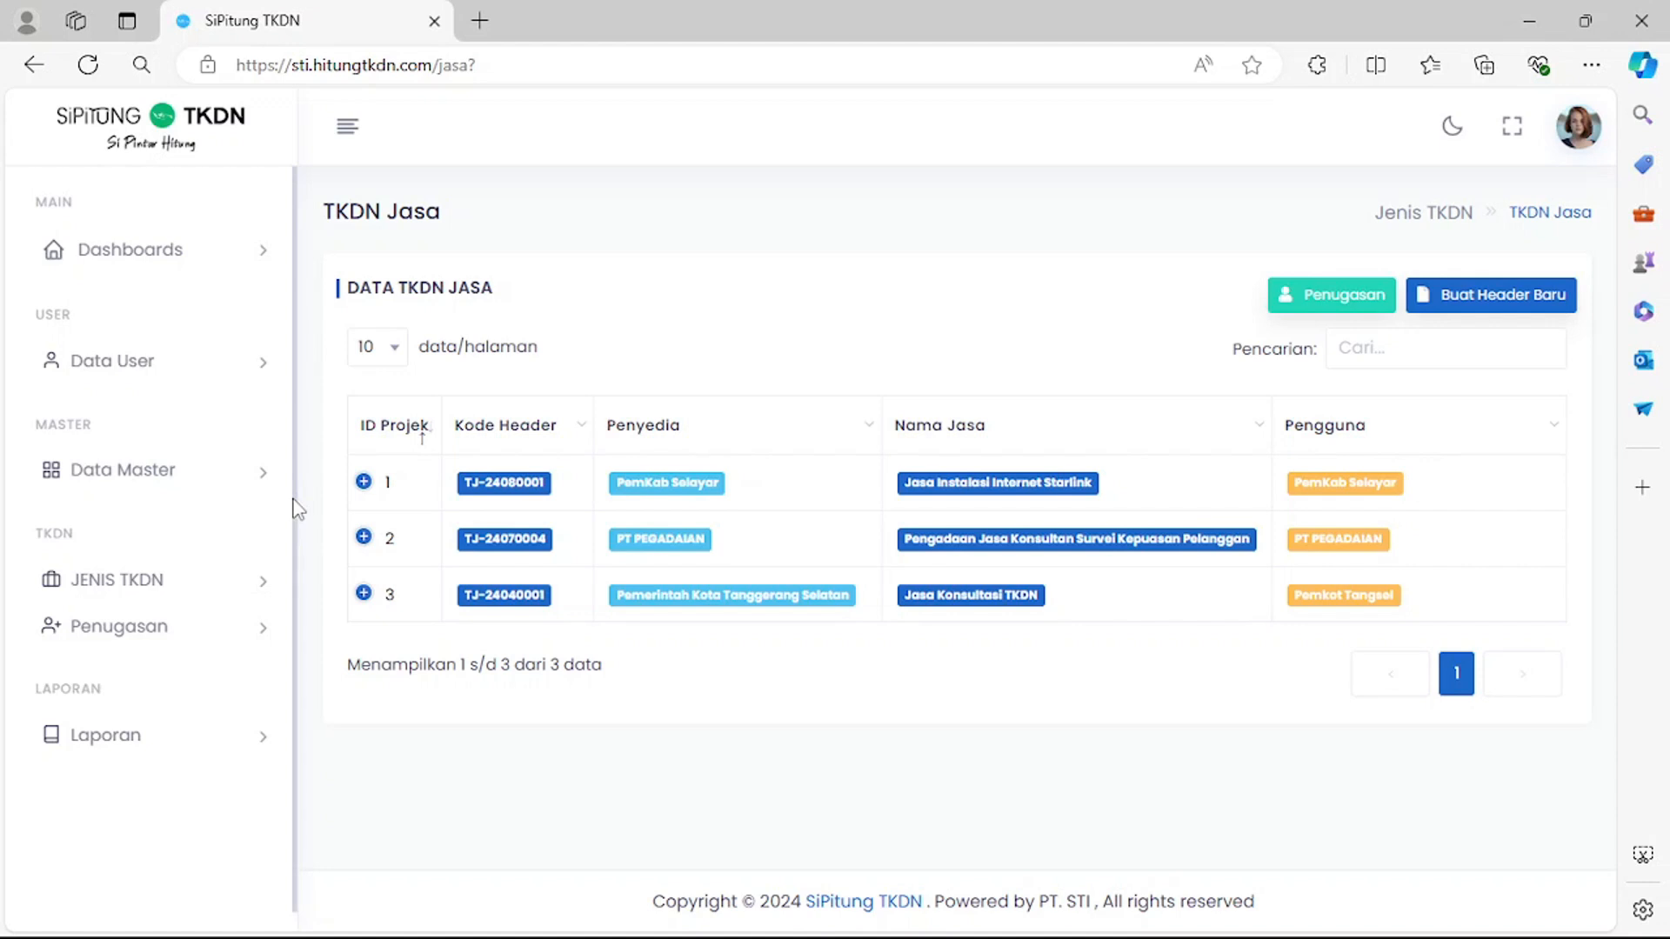
Expand the Jasa Instalasi Internet Starlink project and review its document, status, location and available actions.
left_click(363, 483)
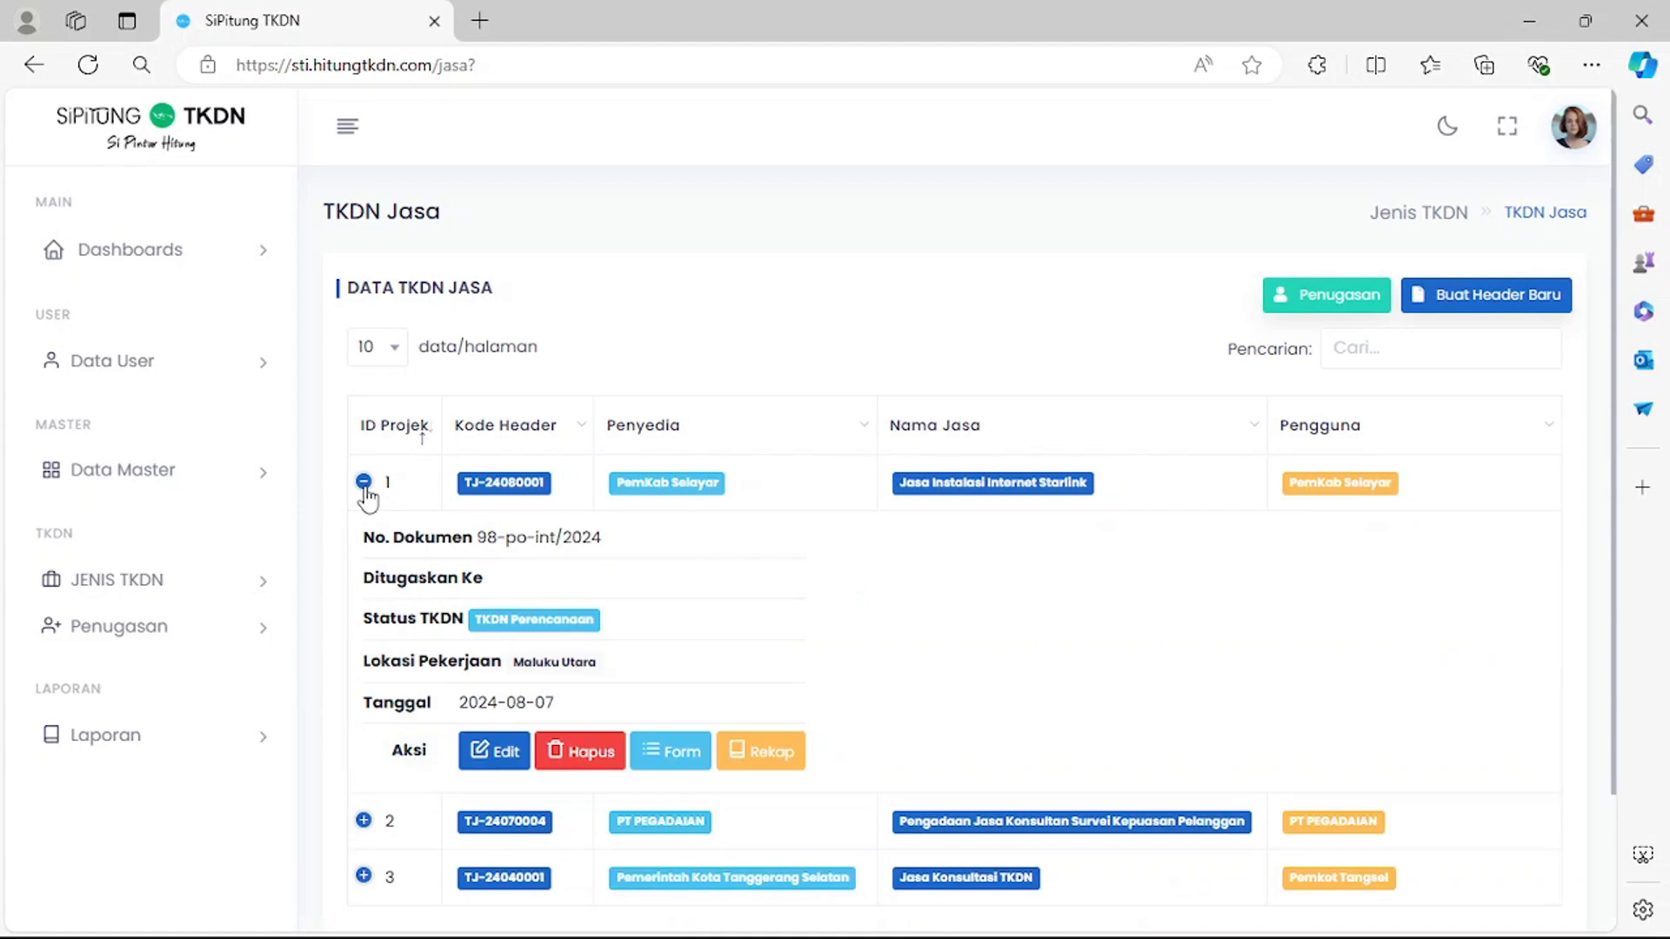
scroll(849, 556, "down", 1)
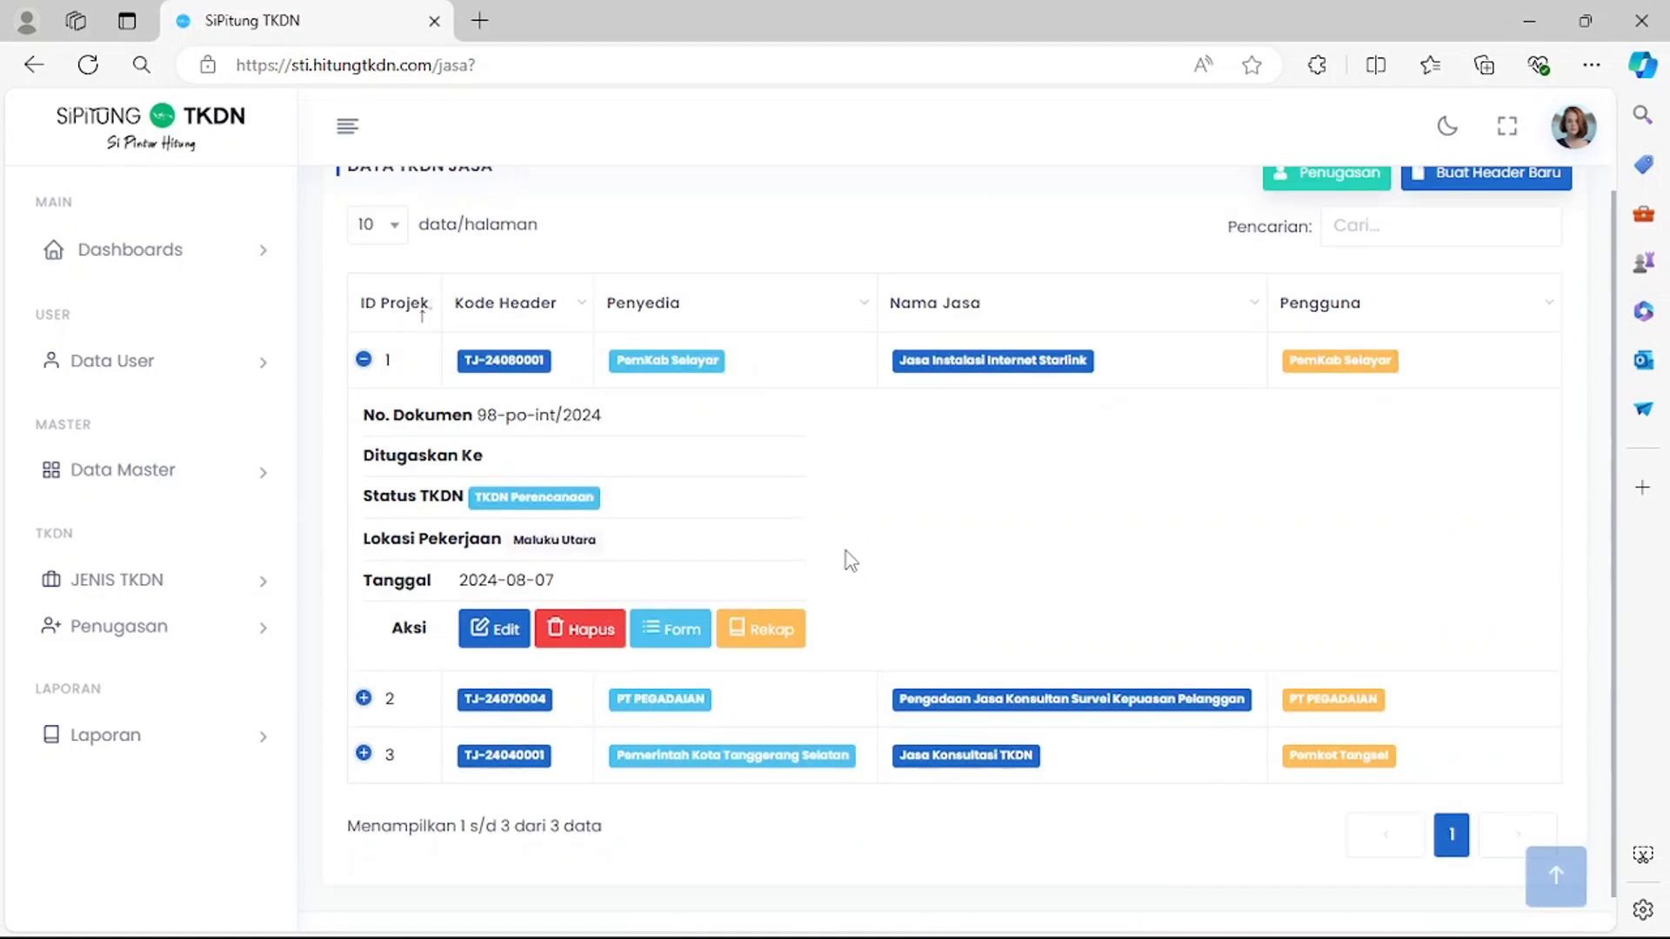
scroll(849, 556, "up", 1)
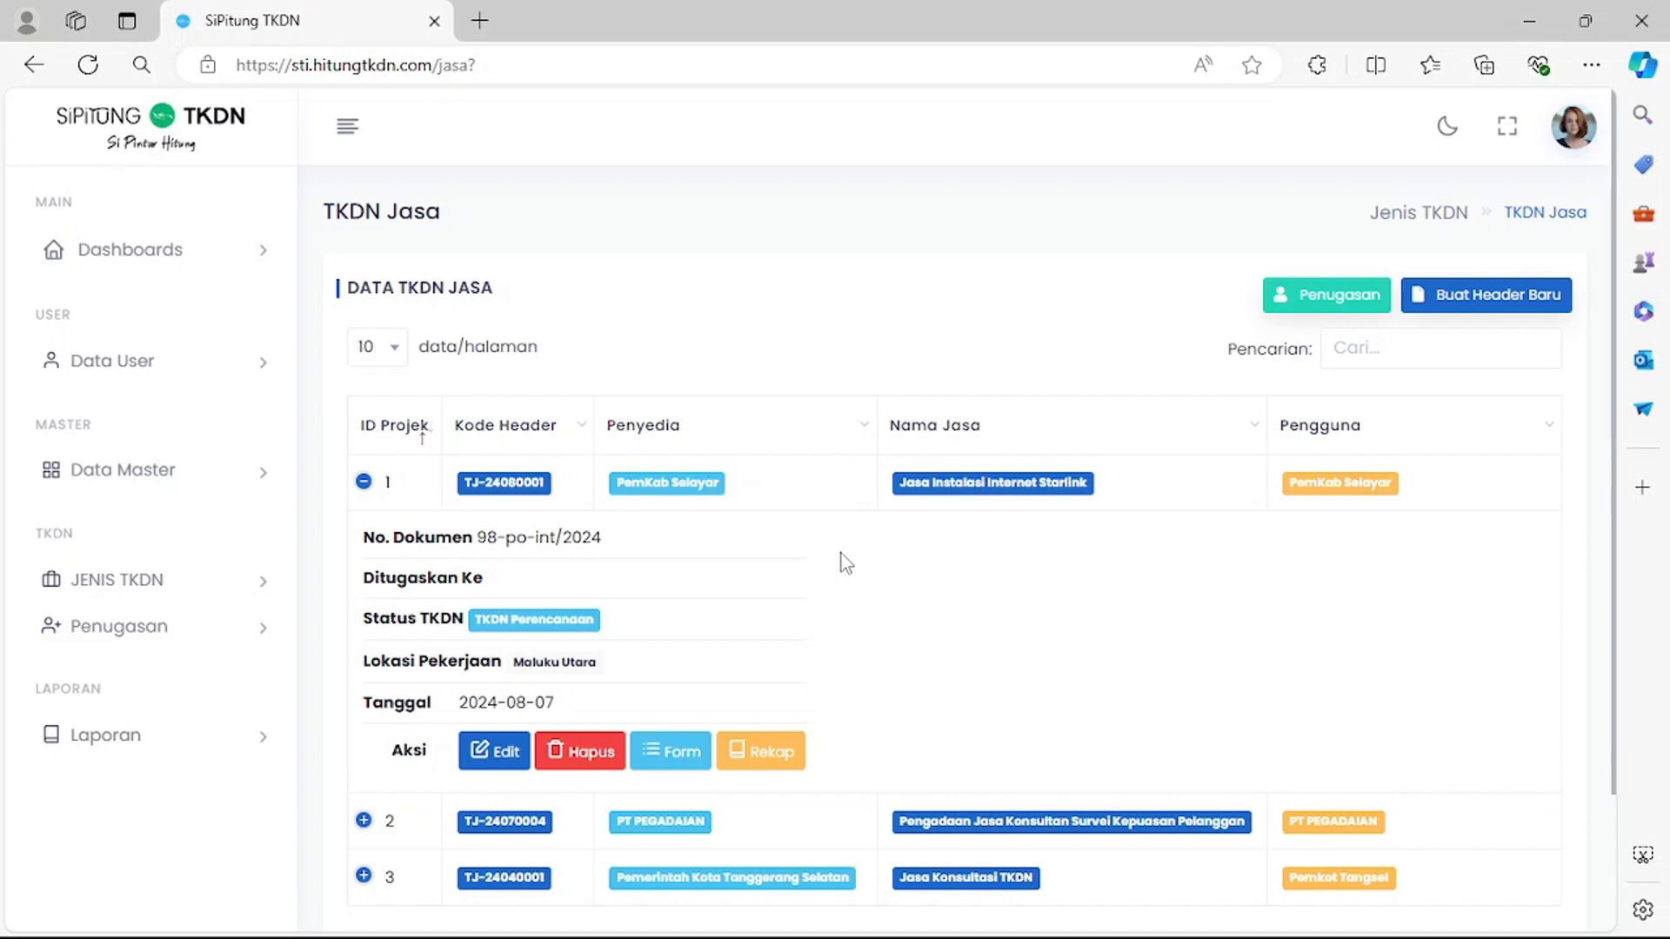
left_click(1487, 294)
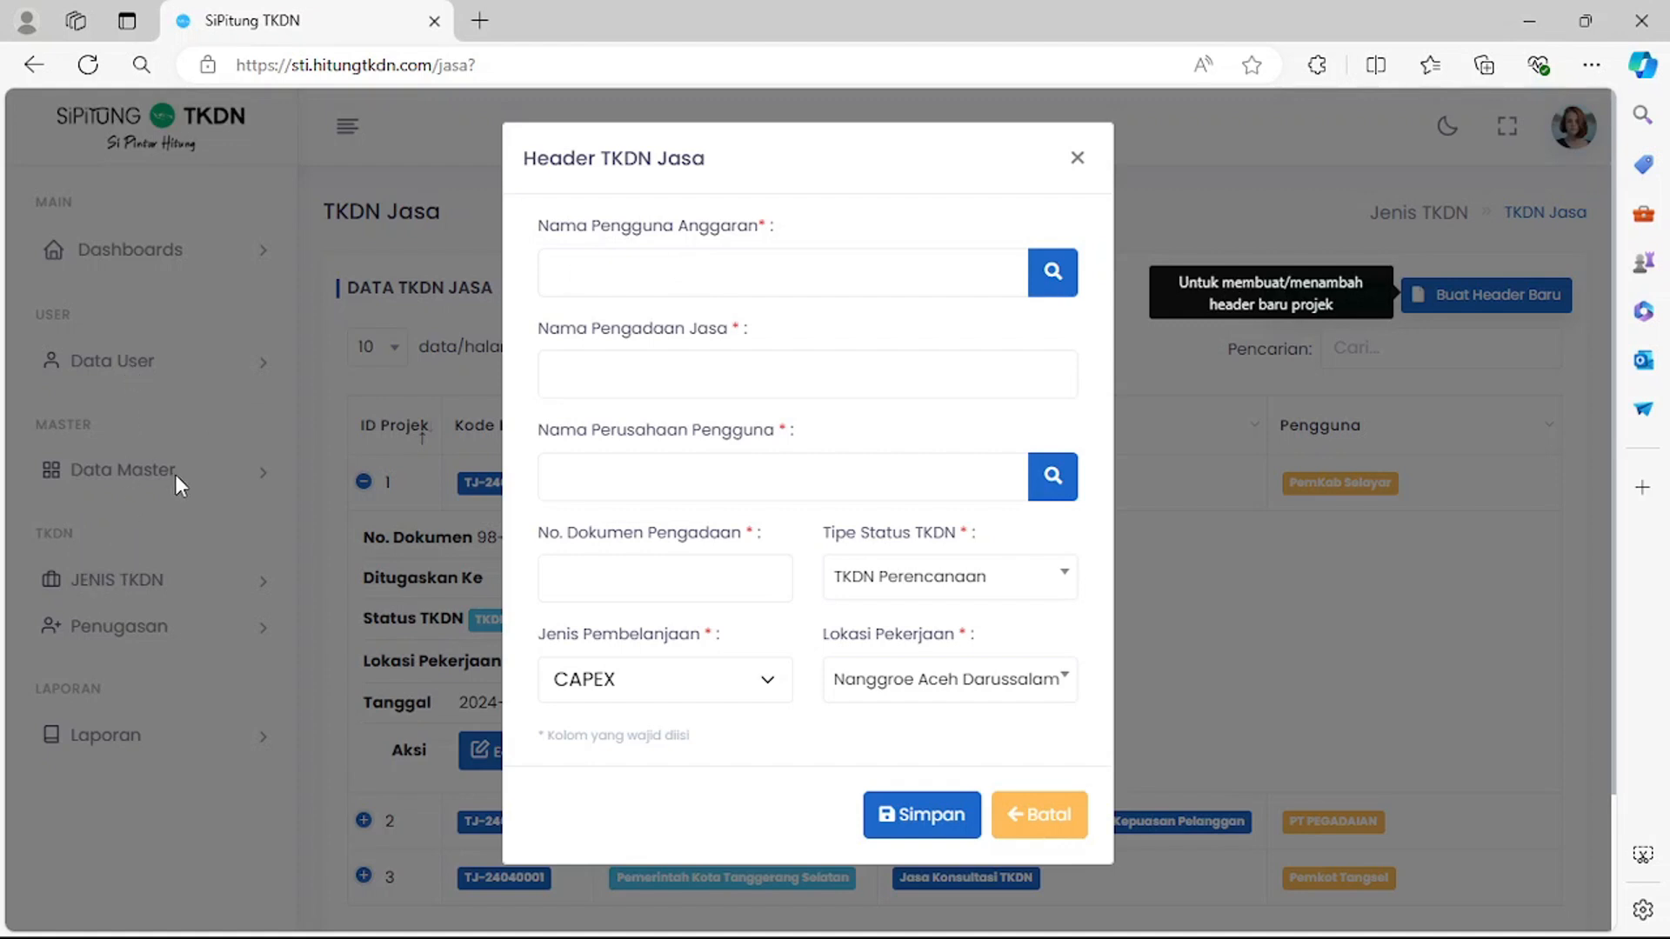
left_click(922, 287)
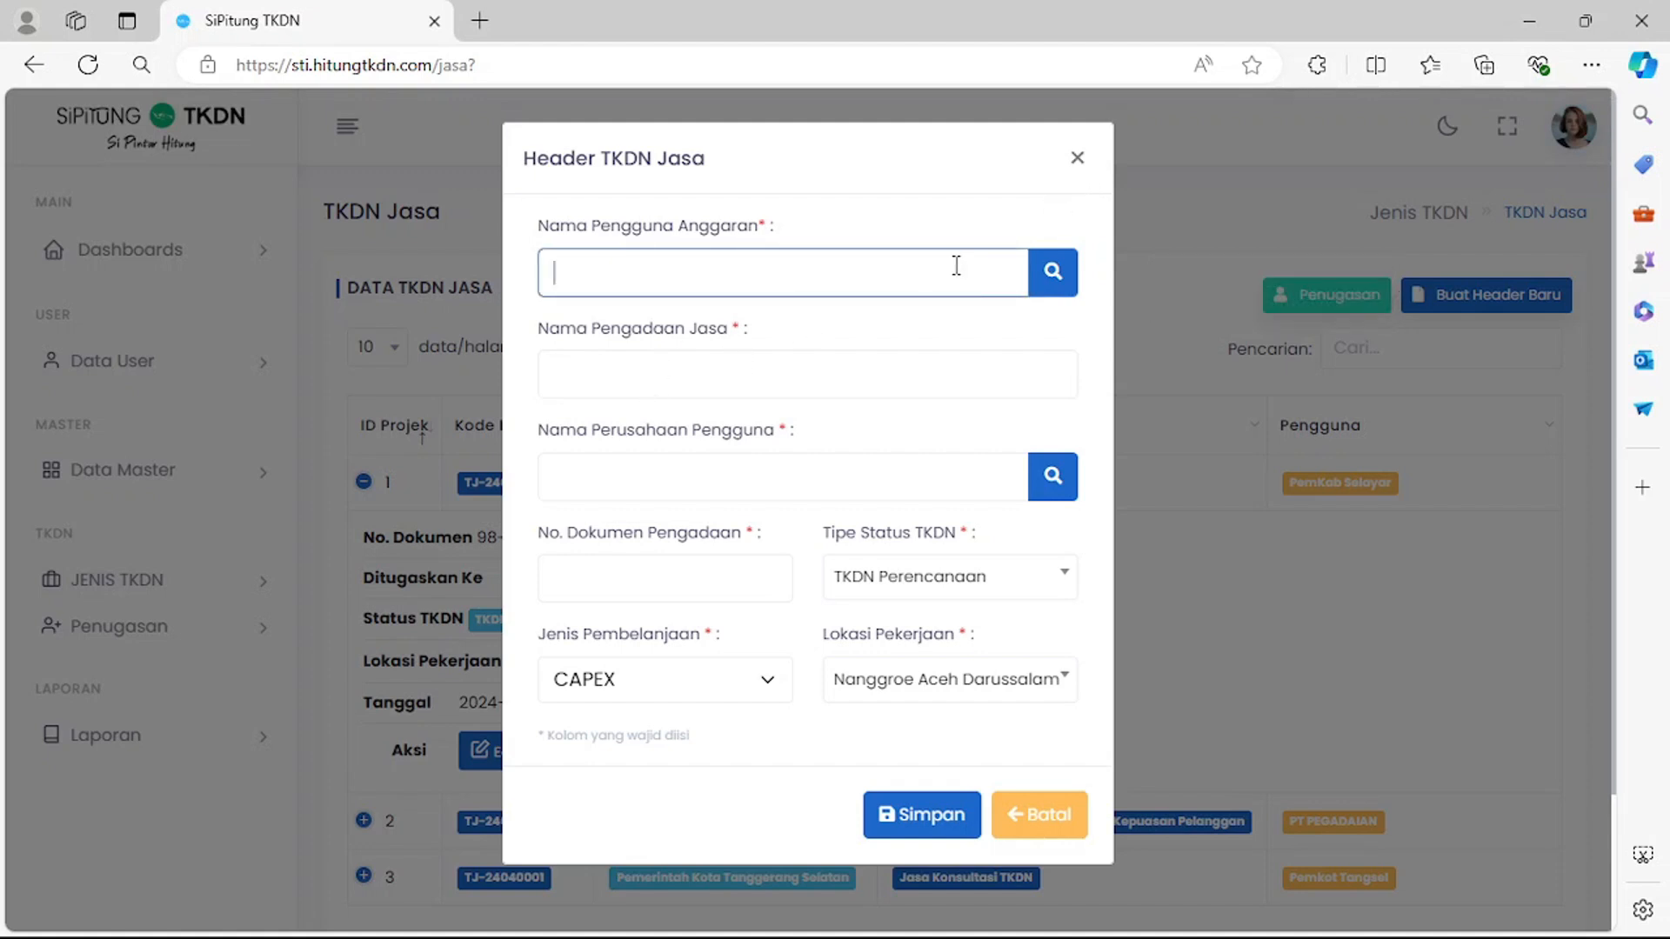
type("sela")
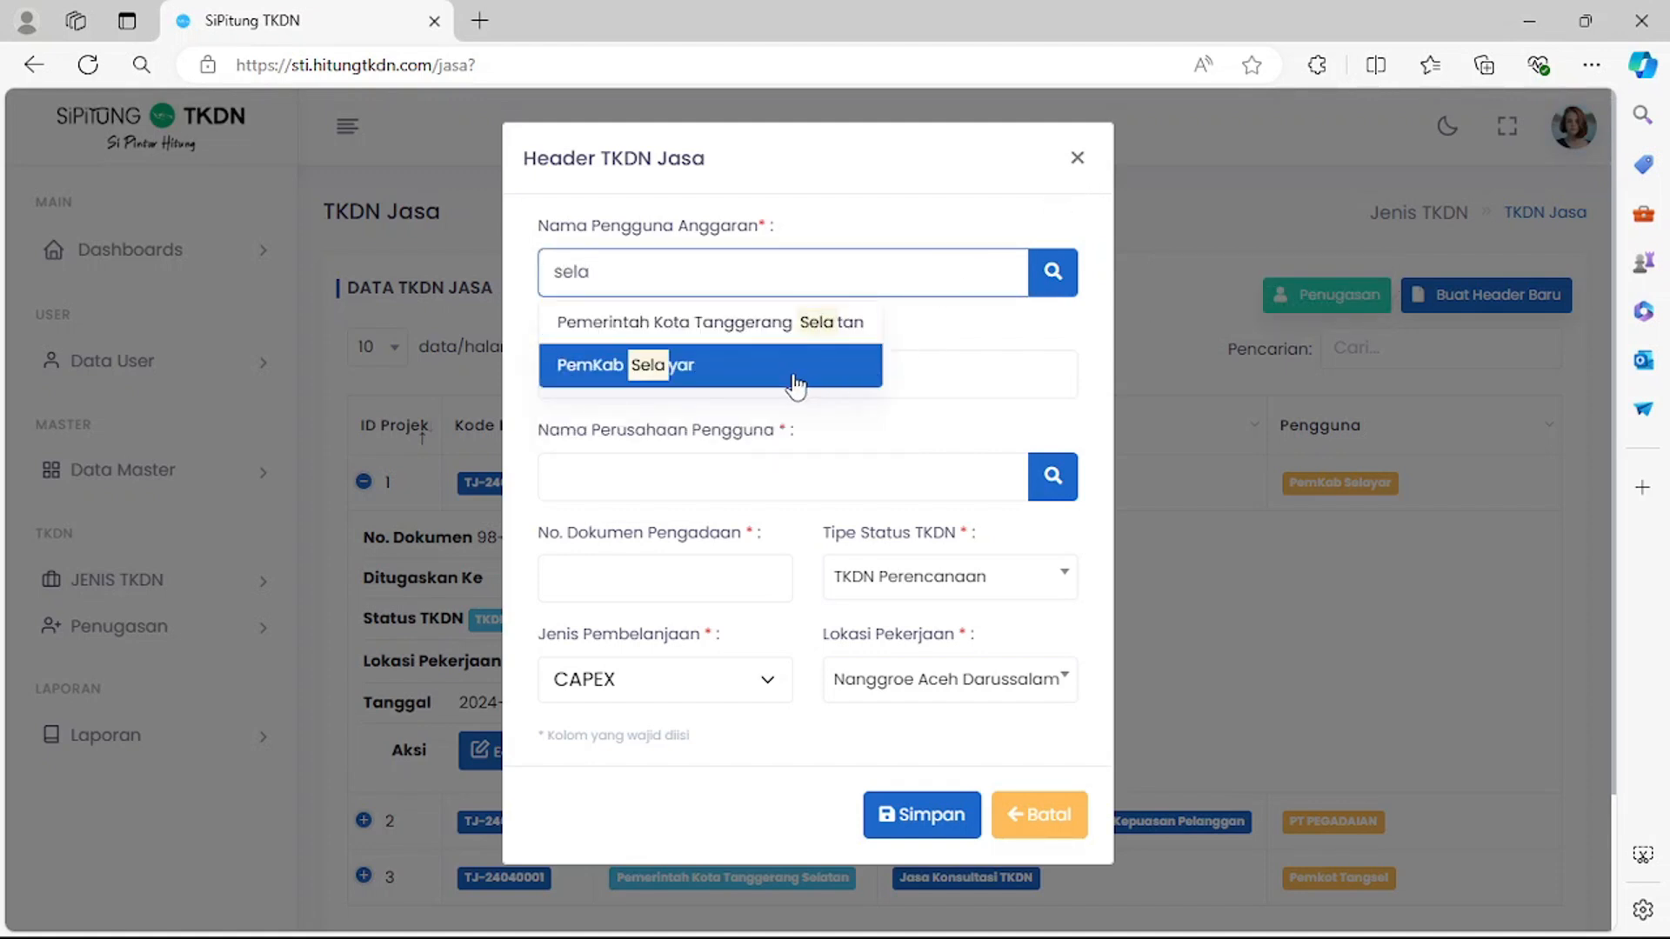
left_click(1078, 161)
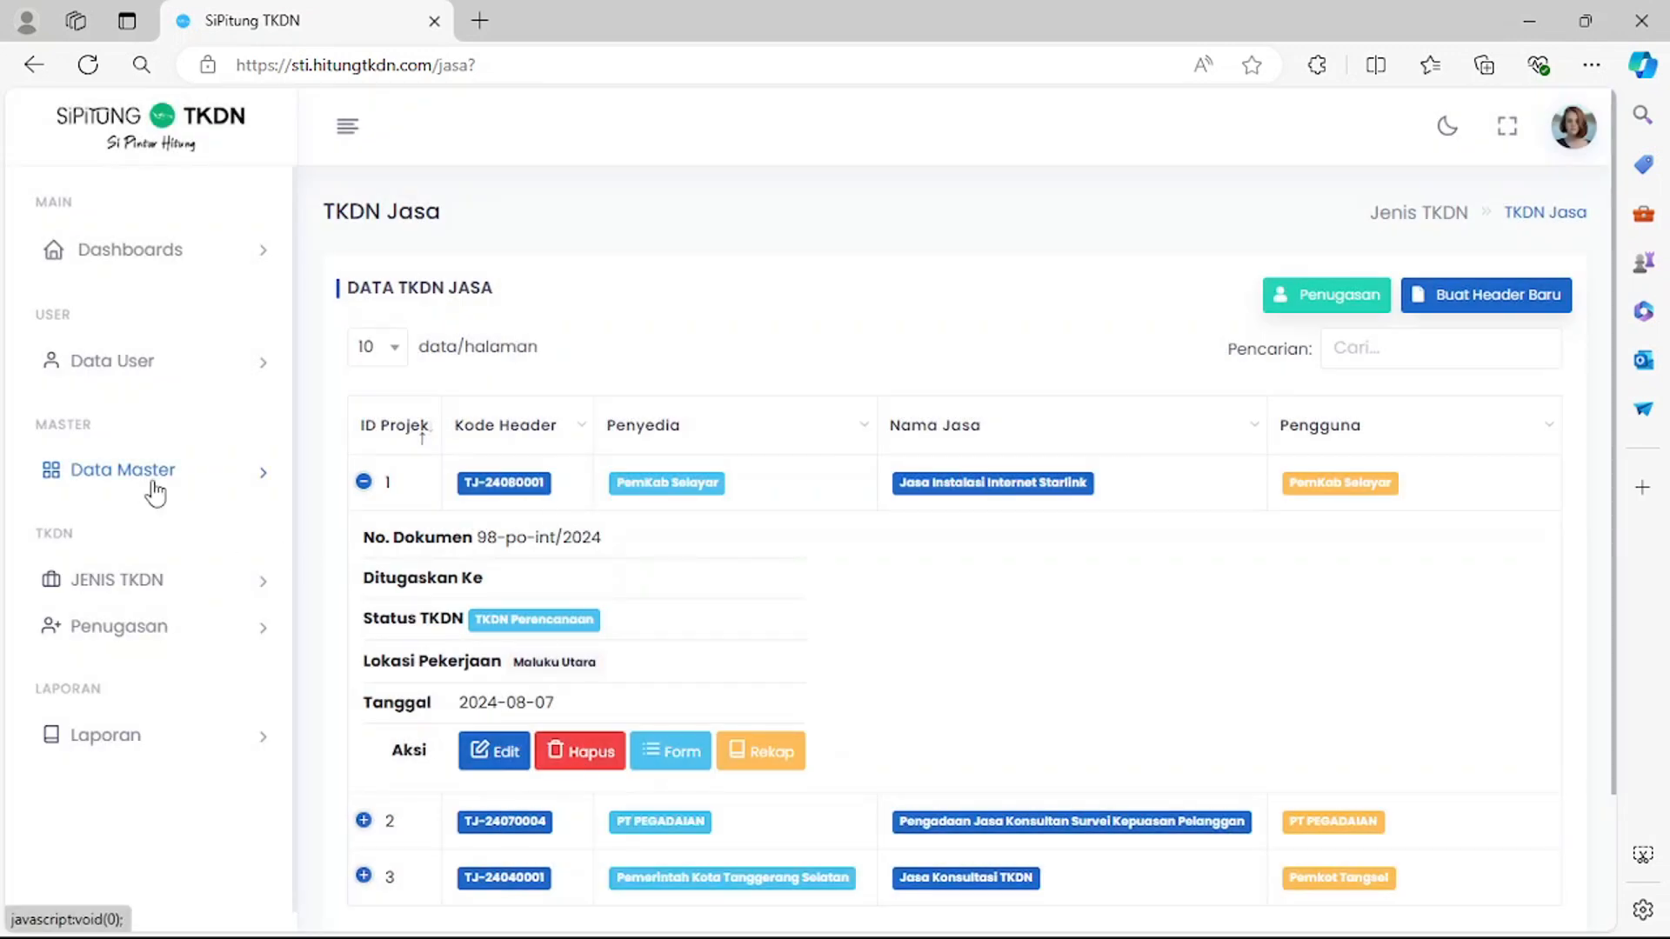
Open the Data Perusahaan master list to review the registered companies.
left_click(155, 492)
left_click(163, 692)
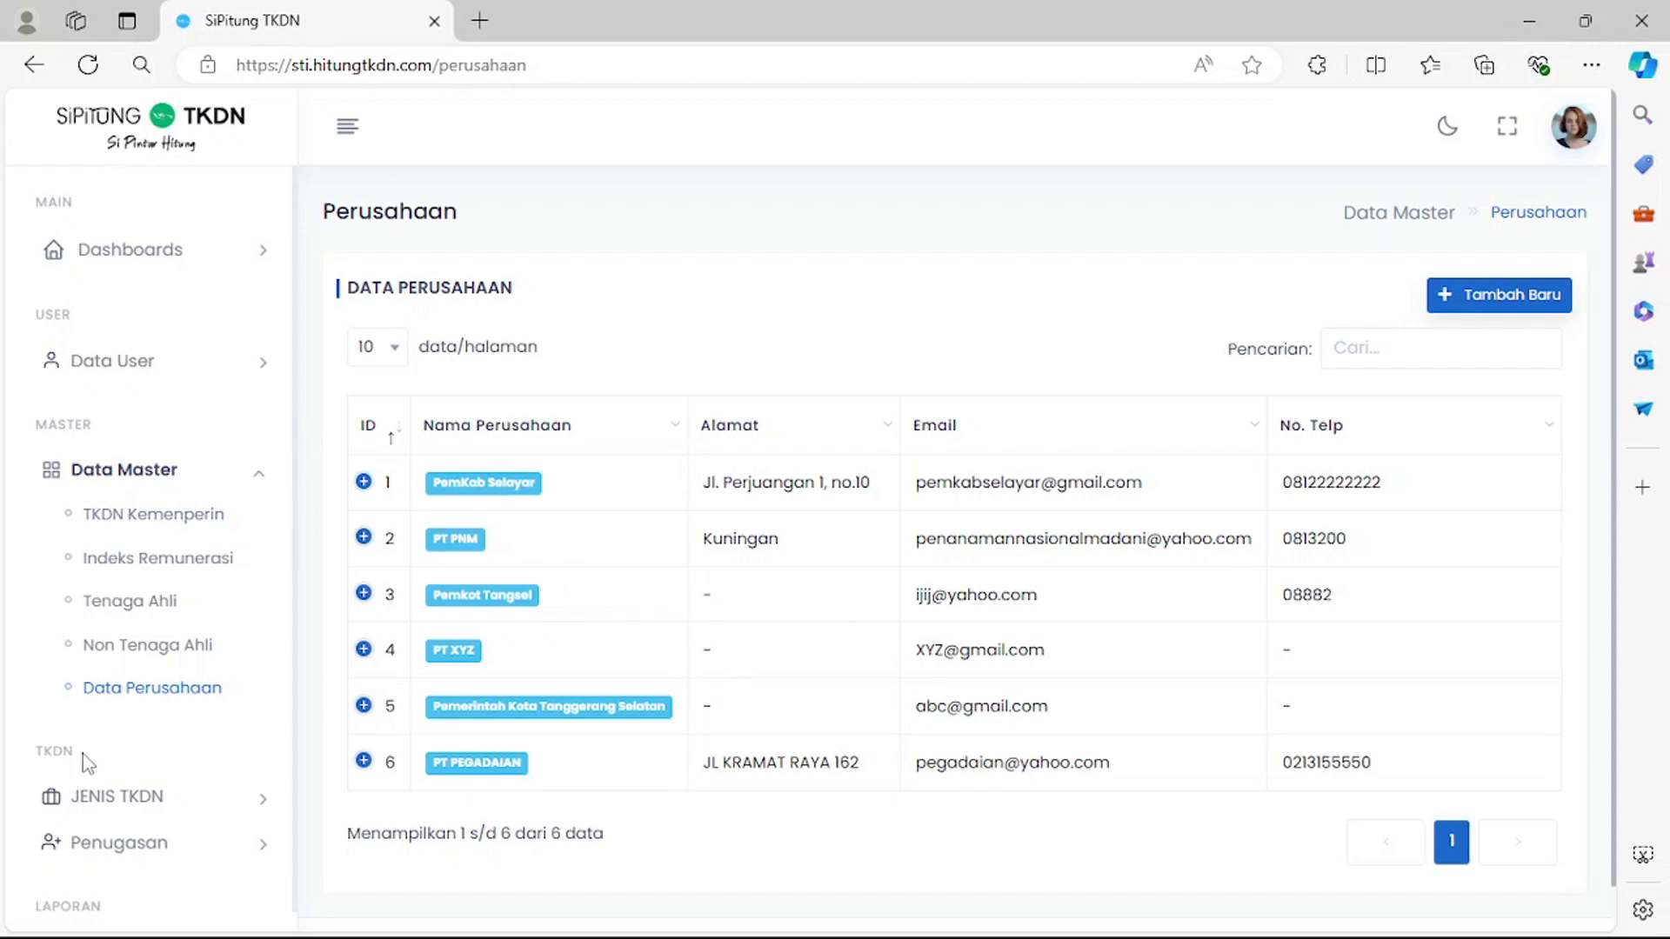
Return to the TKDN Jasa project list and toggle the details of the Jasa Instalasi Internet Starlink project.
left_click(167, 810)
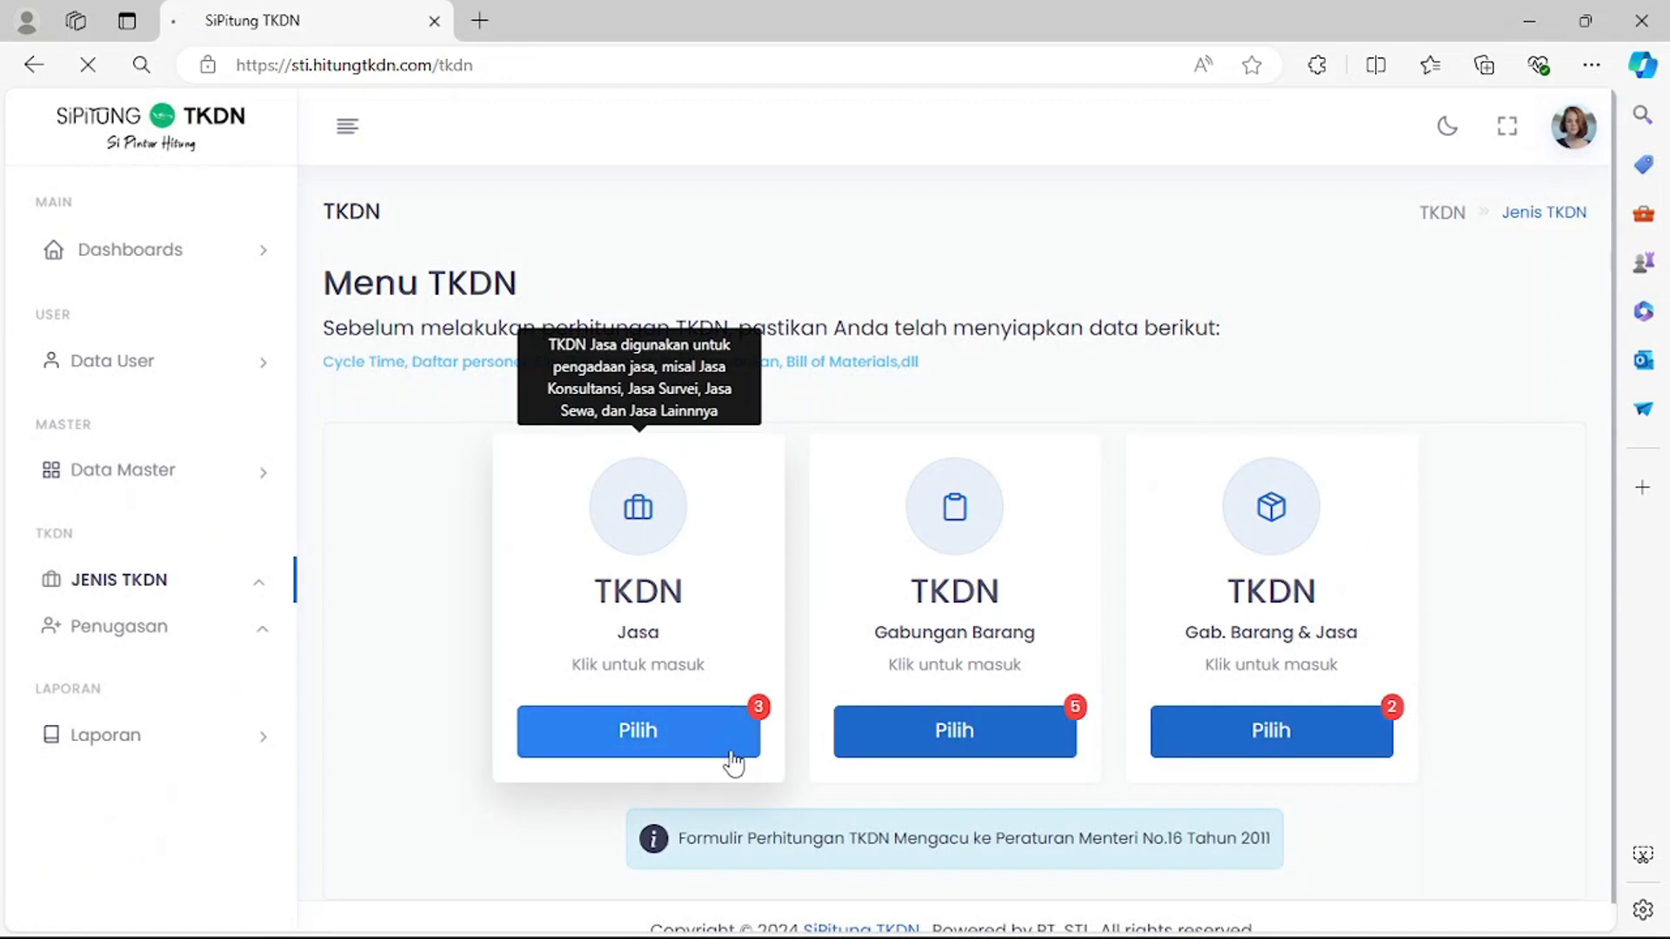
left_click(734, 759)
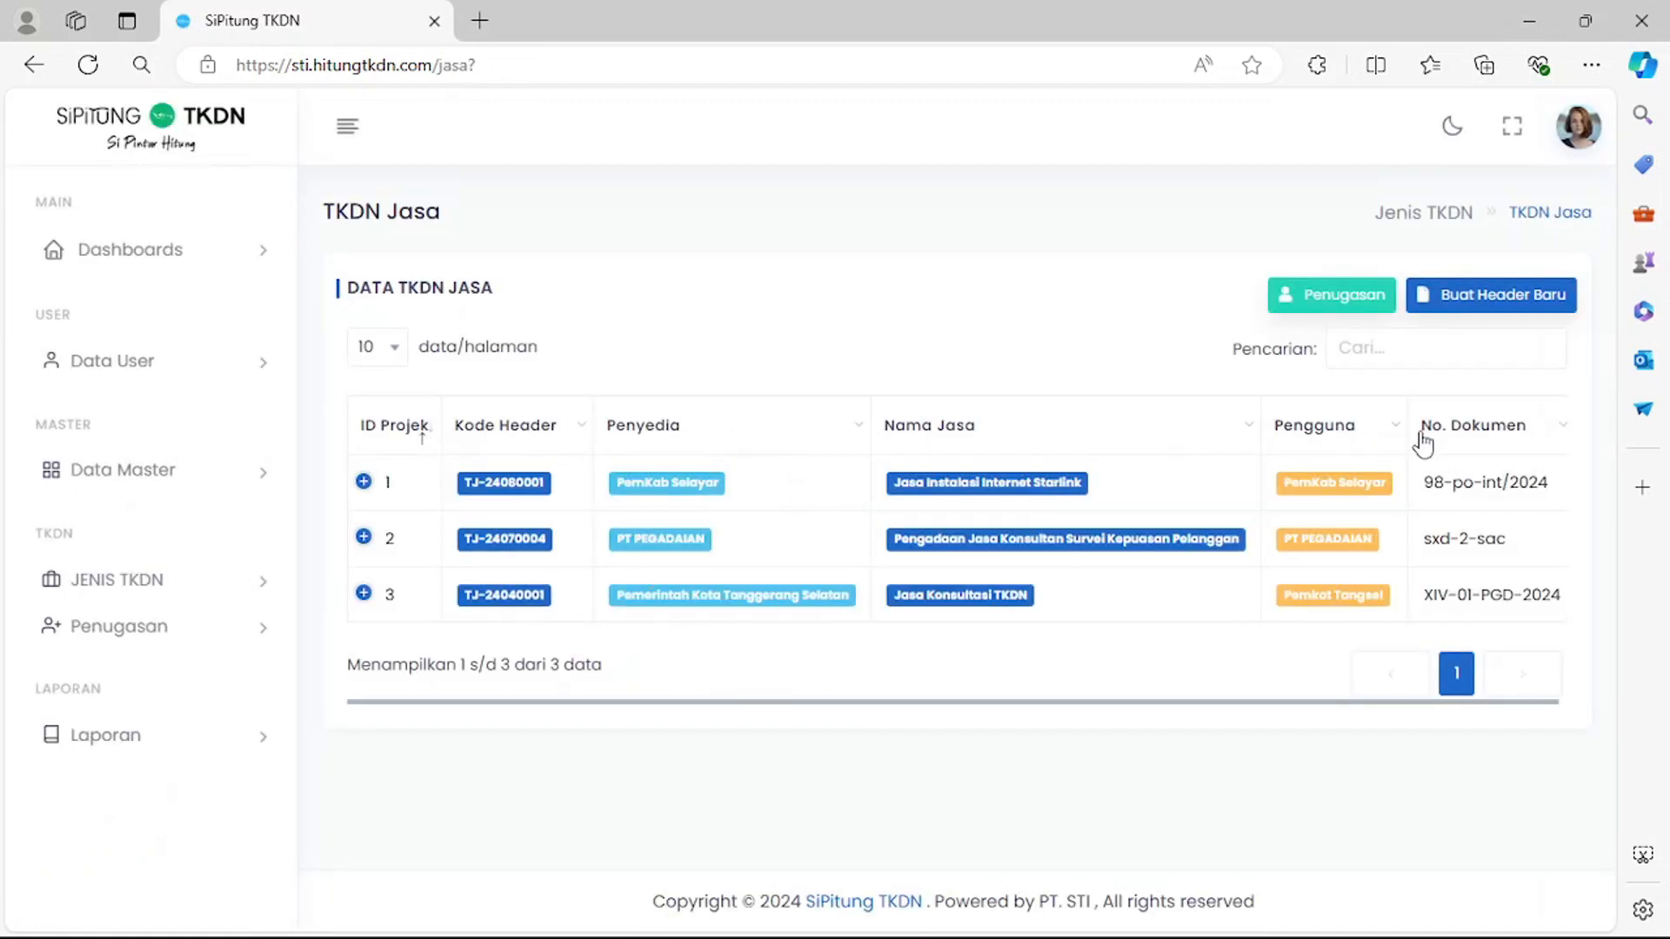
left_click(364, 481)
left_click(363, 481)
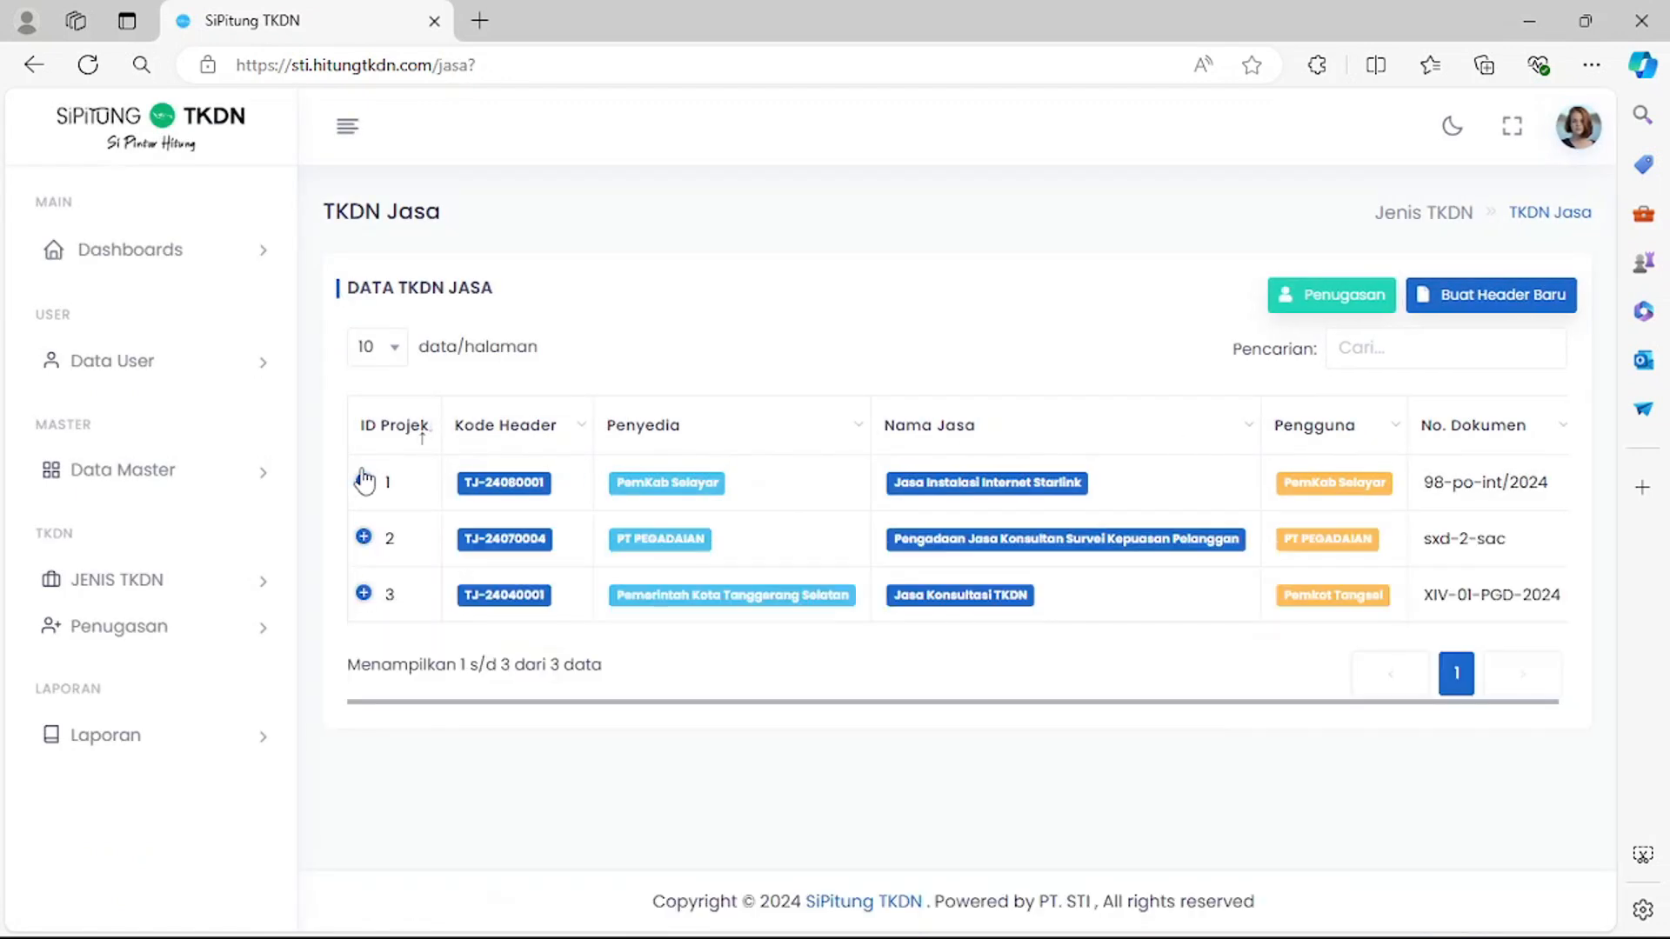